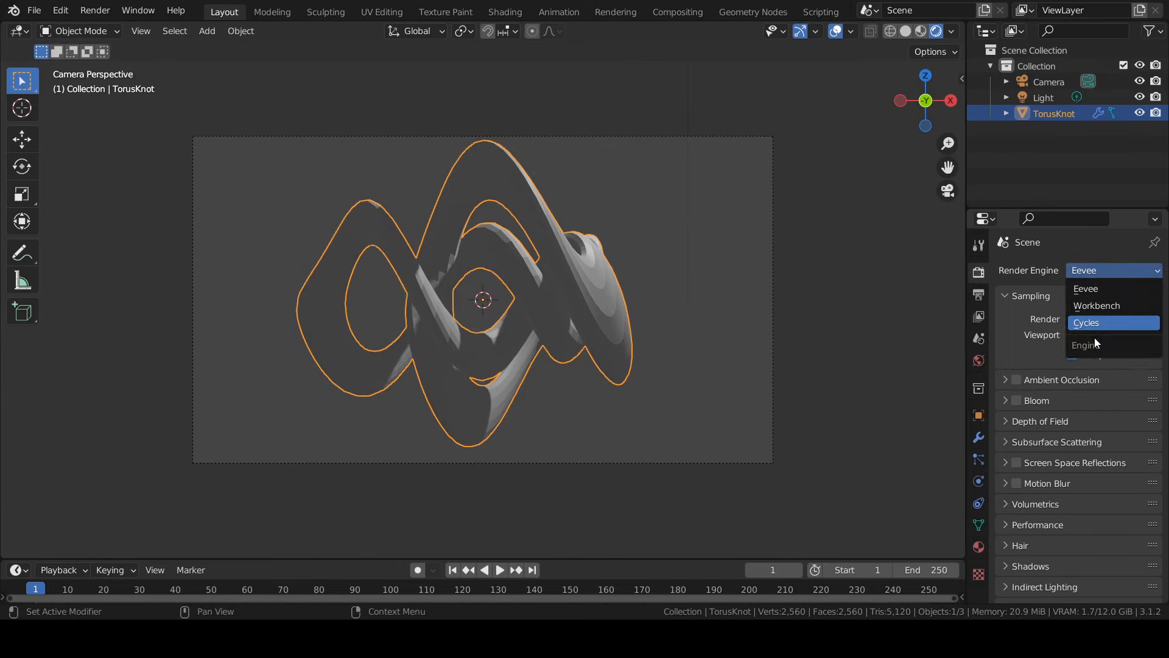
Switch the render engine to Cycles on GPU Compute and set Max Samples to 128 for both viewport and render
left_click(1094, 329)
left_click(1096, 309)
left_click(1101, 342)
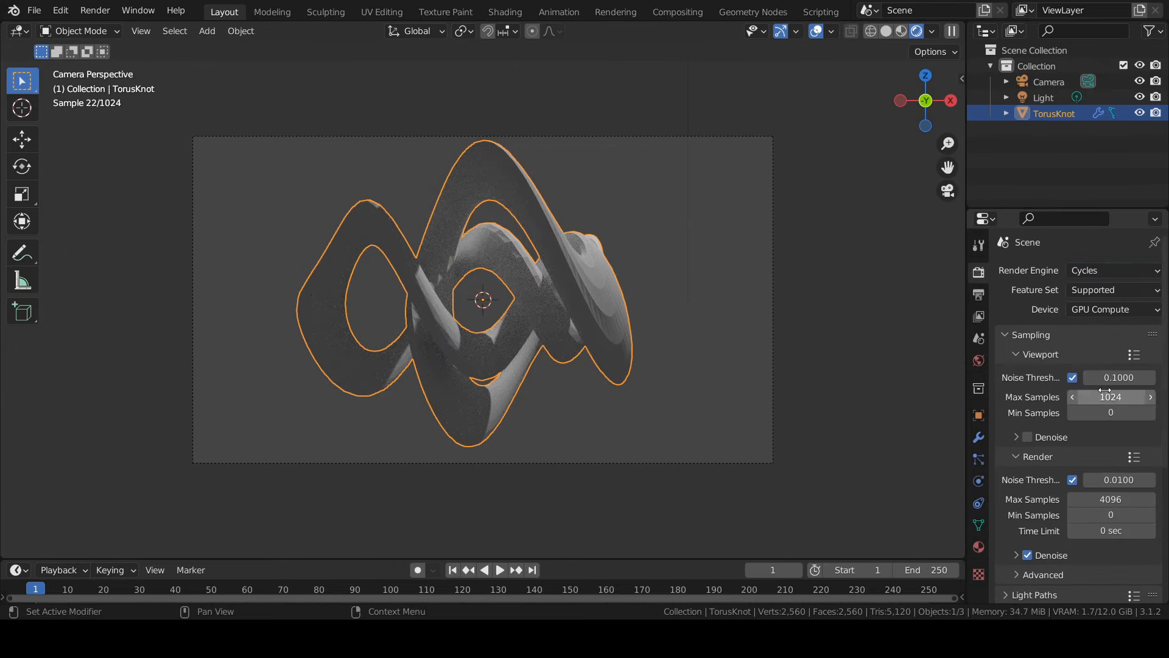
left_click(1108, 400)
left_click(1116, 499)
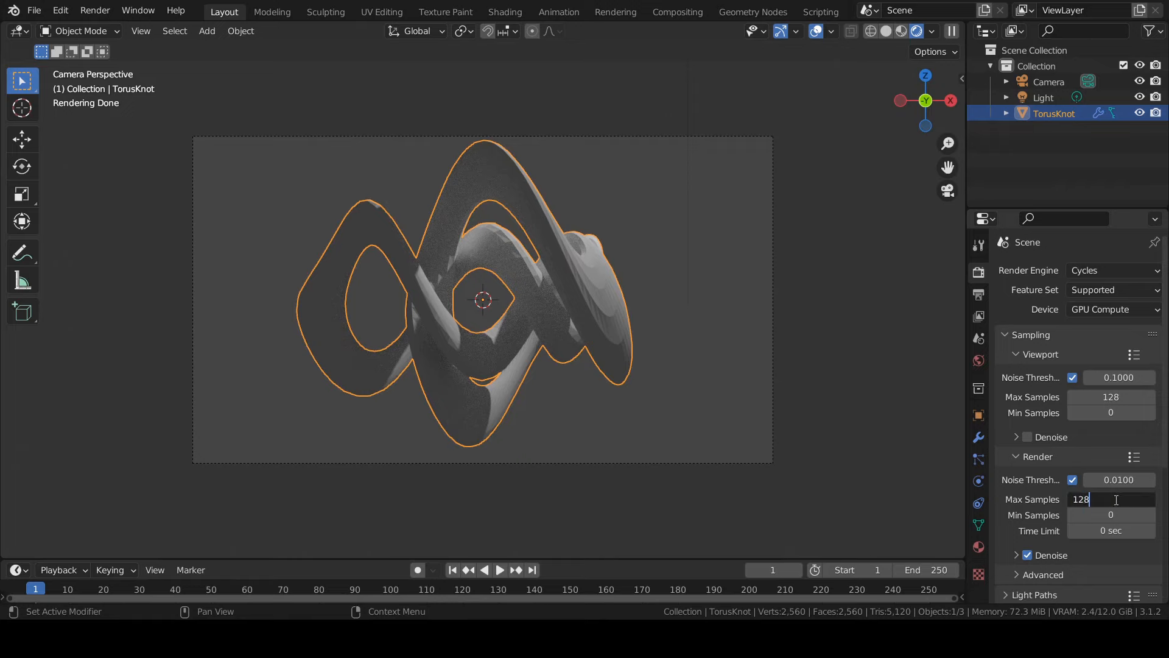
Set the Color Management look to Very High Contrast
scroll(1114, 499, "down", 8)
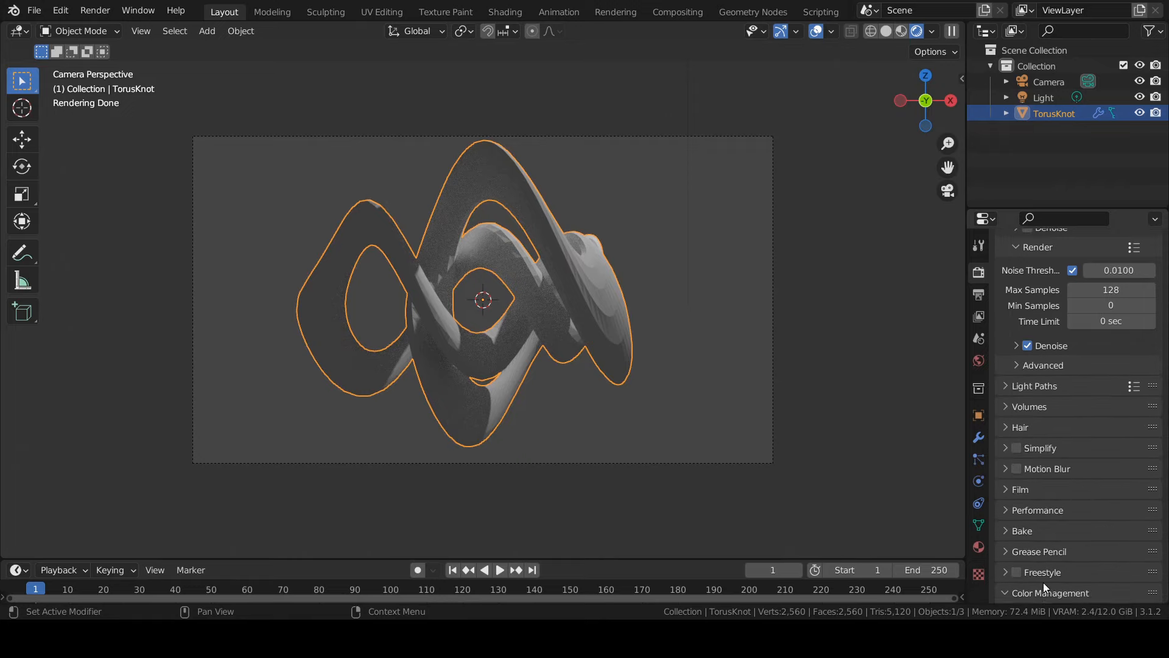
scroll(1043, 582, "down", 4)
left_click(1079, 512)
left_click(1077, 481)
Add a plane mesh at the scene's origin and scale it by 10
left_click(772, 340)
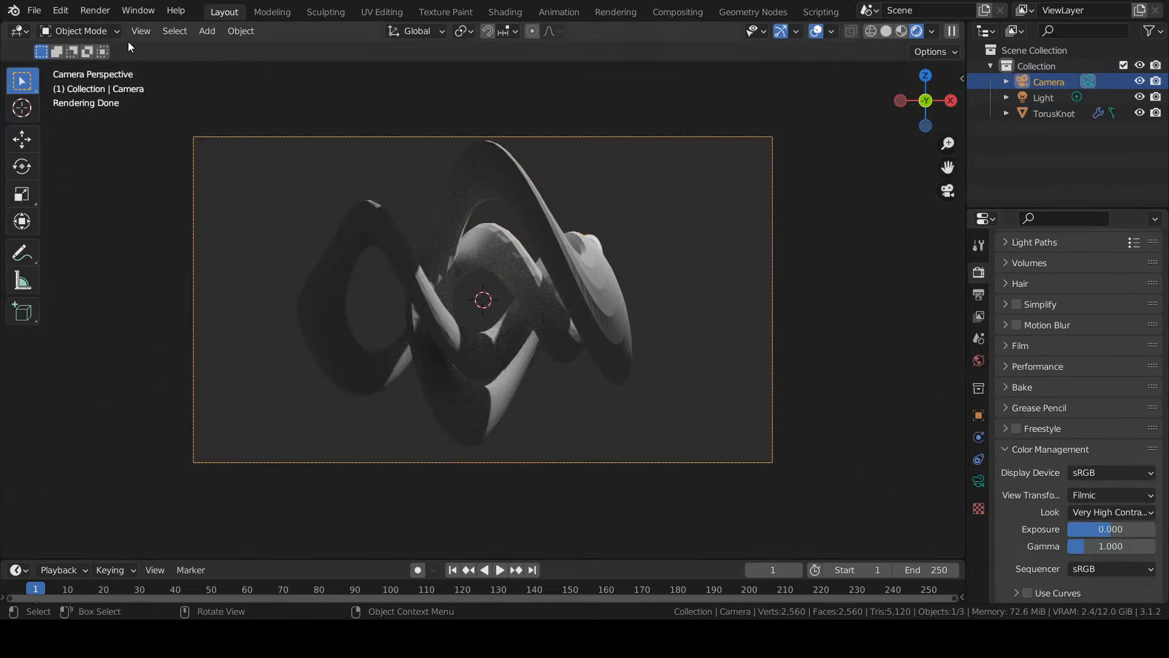
key("shift+a")
left_click(201, 41)
key("g")
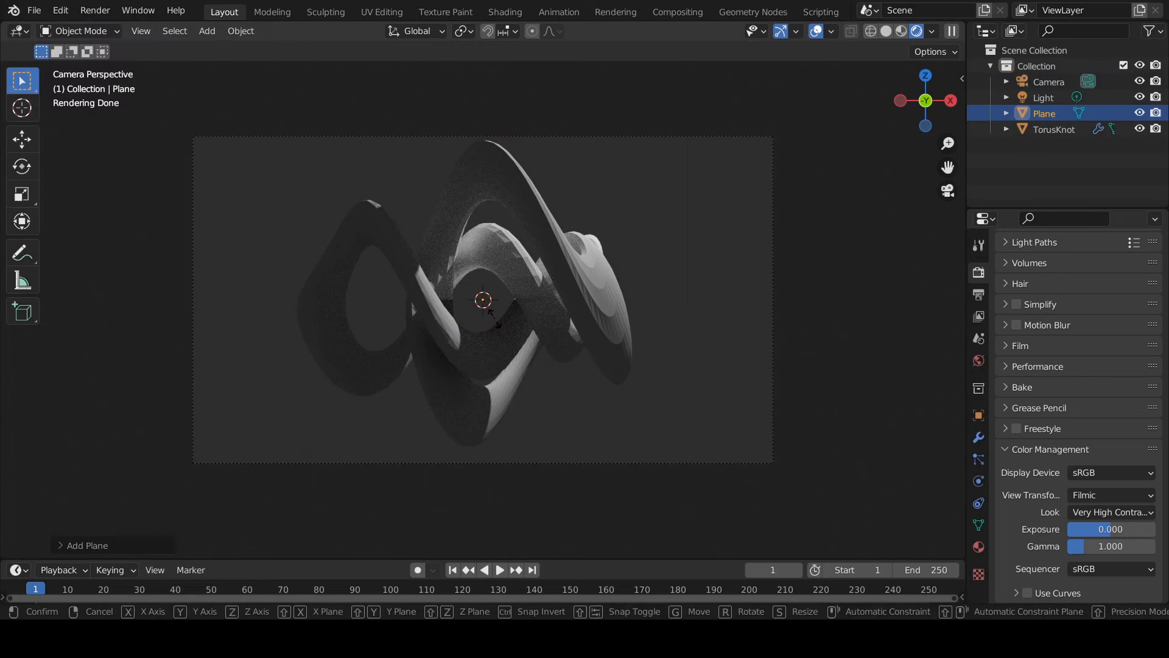
type("s10")
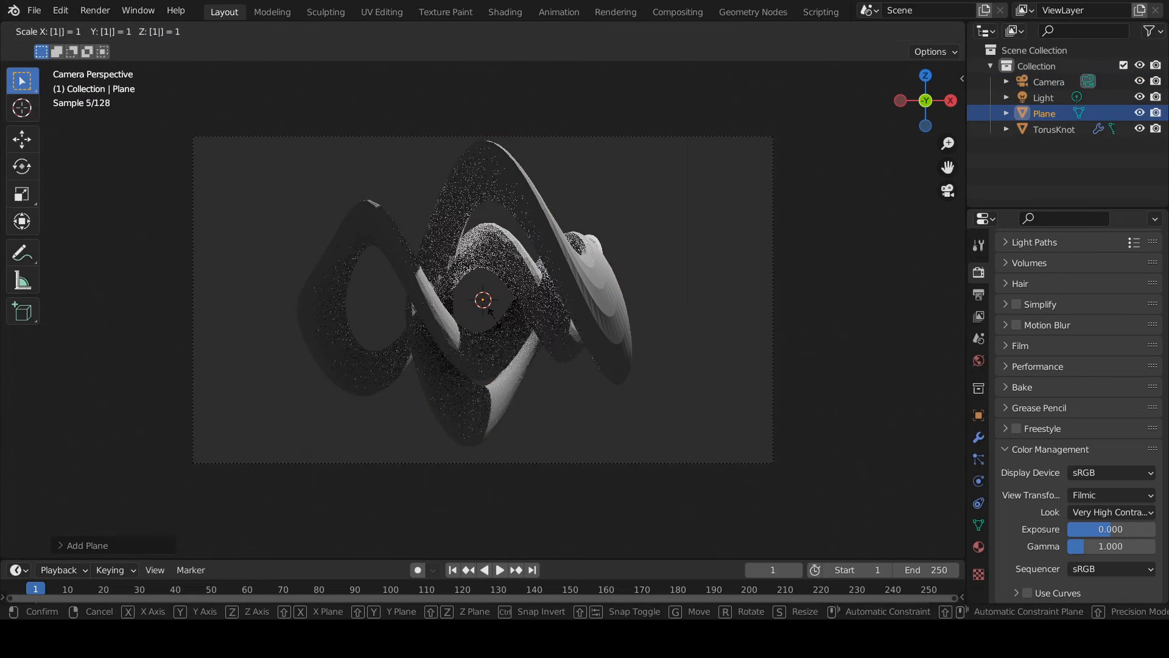
key("Return")
Lower the plane along the Z axis so it forms a floor under the torus knot
key("KP_0")
scroll(494, 318, "down", 6)
middle_click_drag(523, 298, 524, 341)
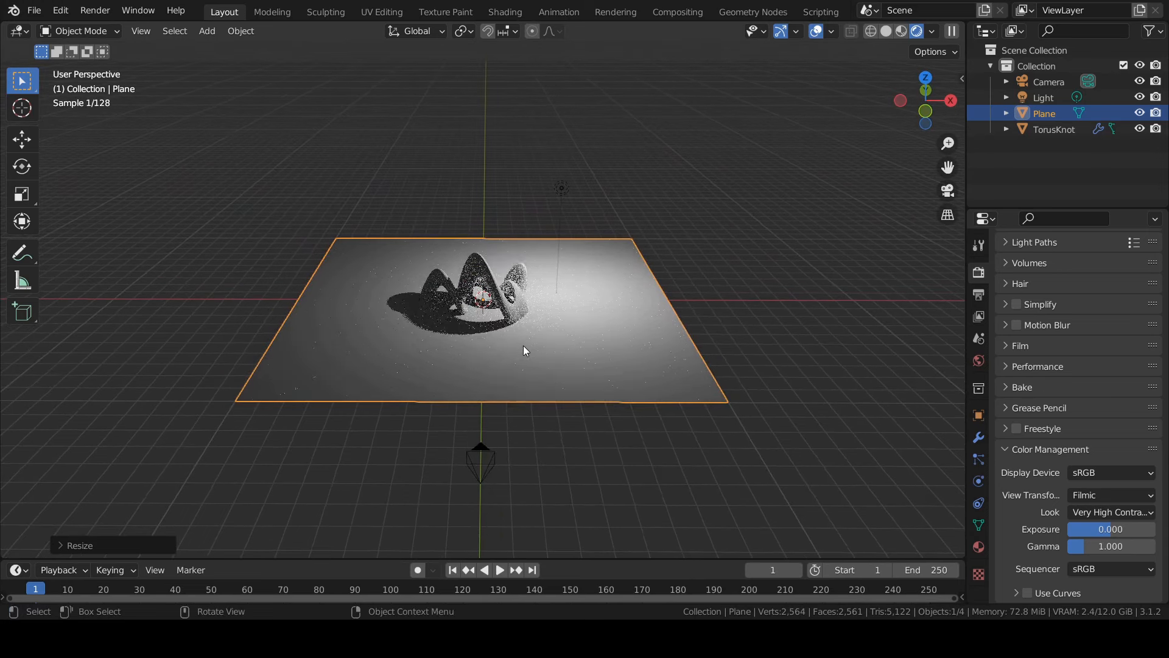
key("KP_0")
key("g")
key("z")
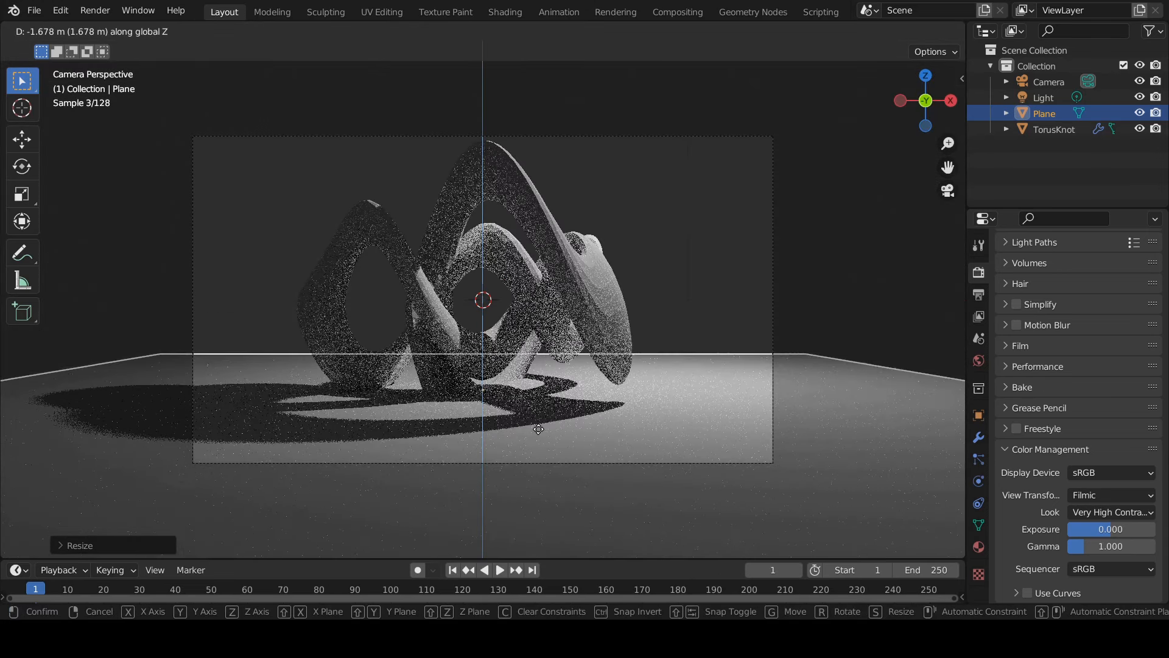
left_click(540, 461)
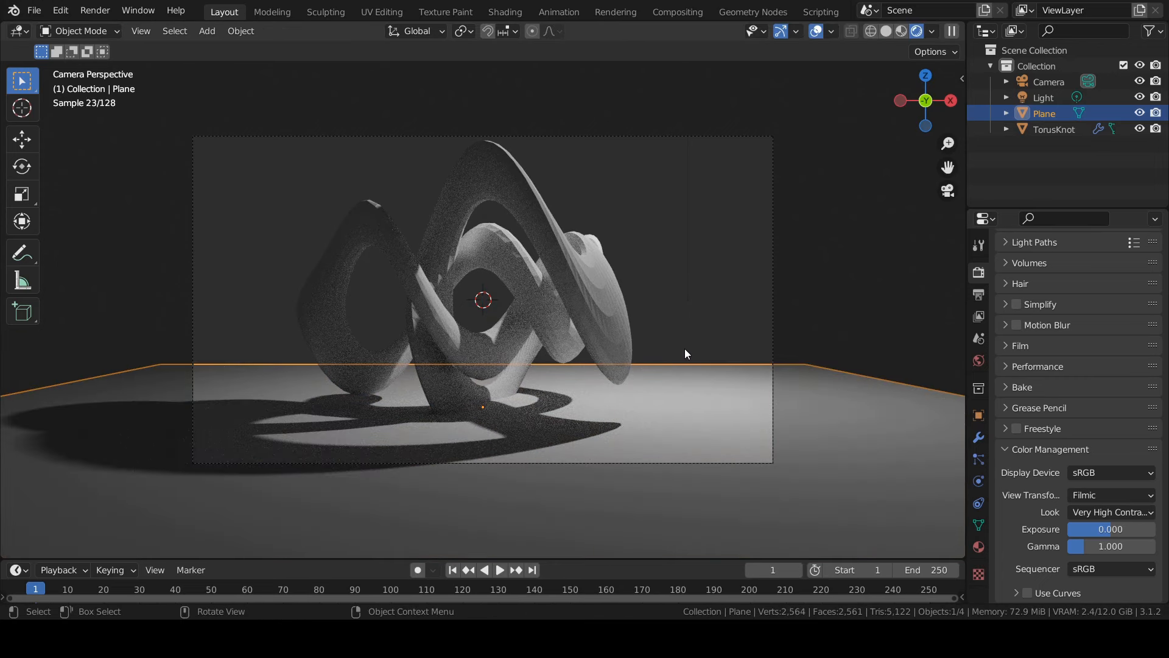
Extrude the plane's back edge straight up along Z to form a backdrop wall taller than the camera frame
key("Tab")
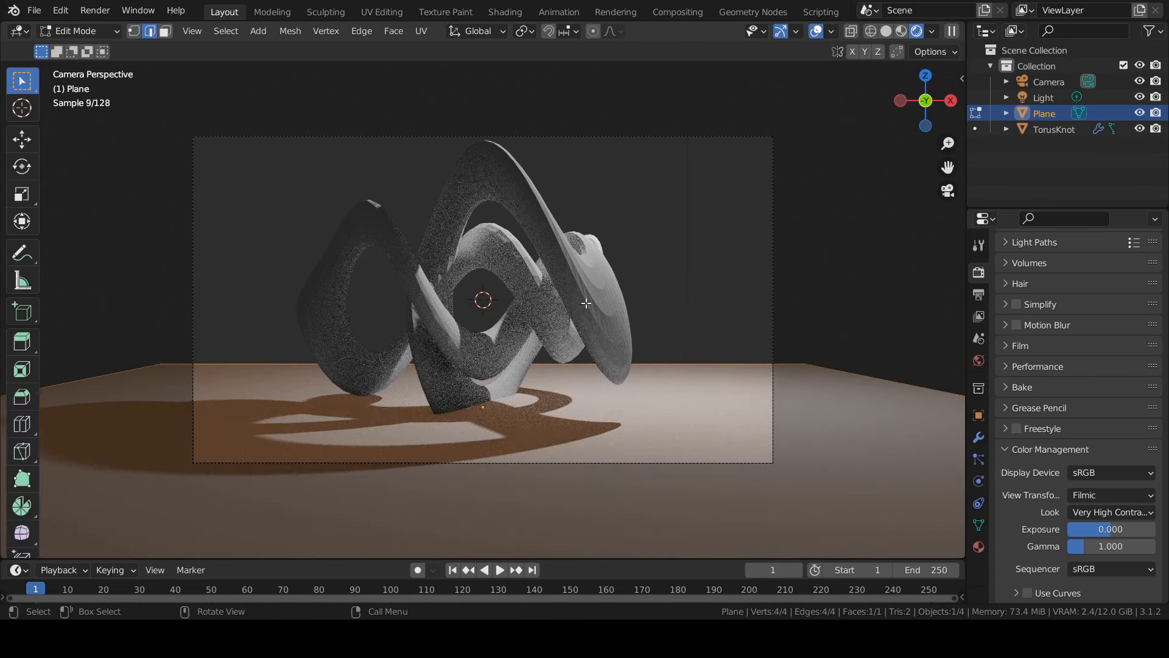
left_click(674, 357)
key("e")
key("z")
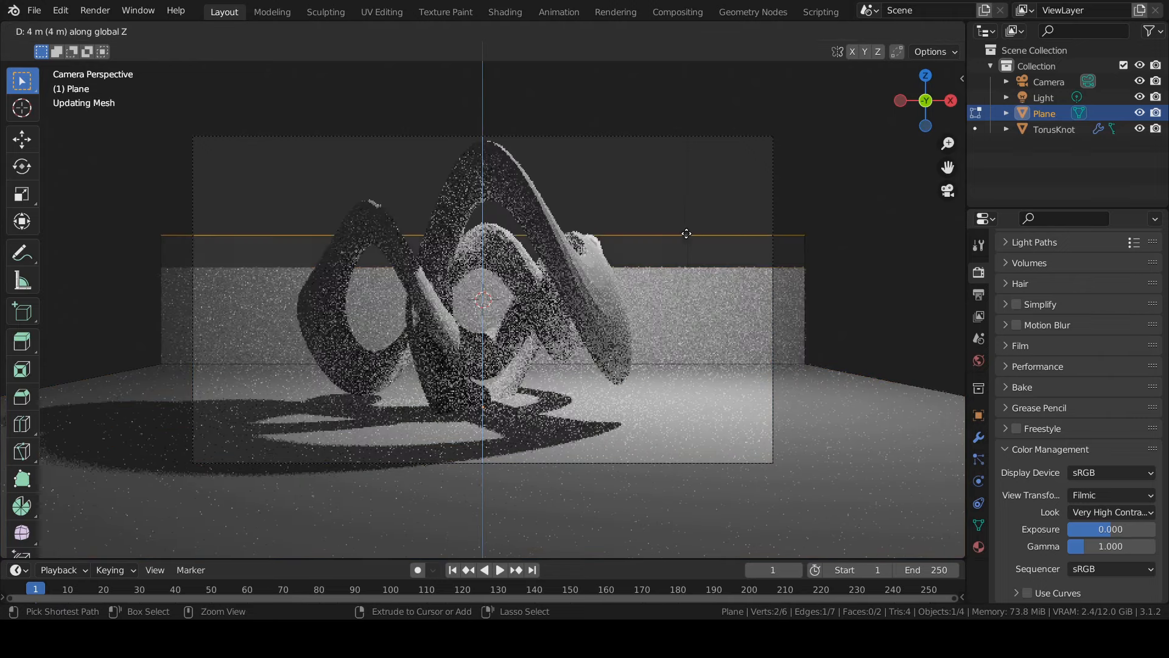
left_click(707, 42)
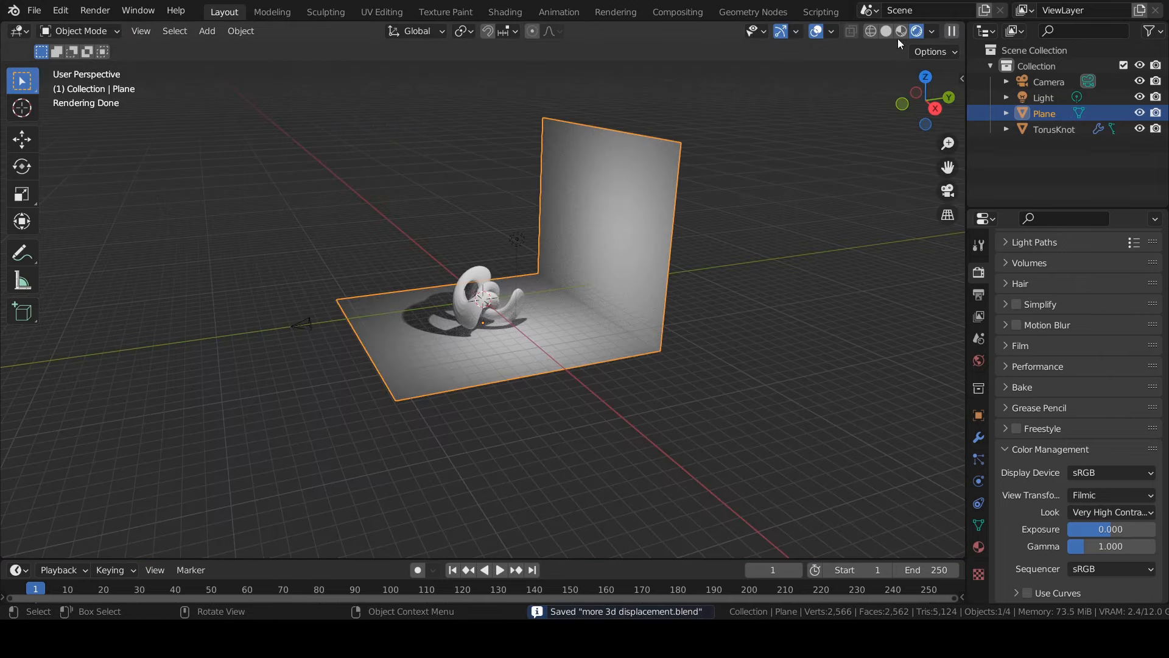
Add a Bevel modifier to the backdrop plane with an amount of 0.6 m and 100 segments
left_click(886, 31)
left_click(979, 436)
left_click(1045, 268)
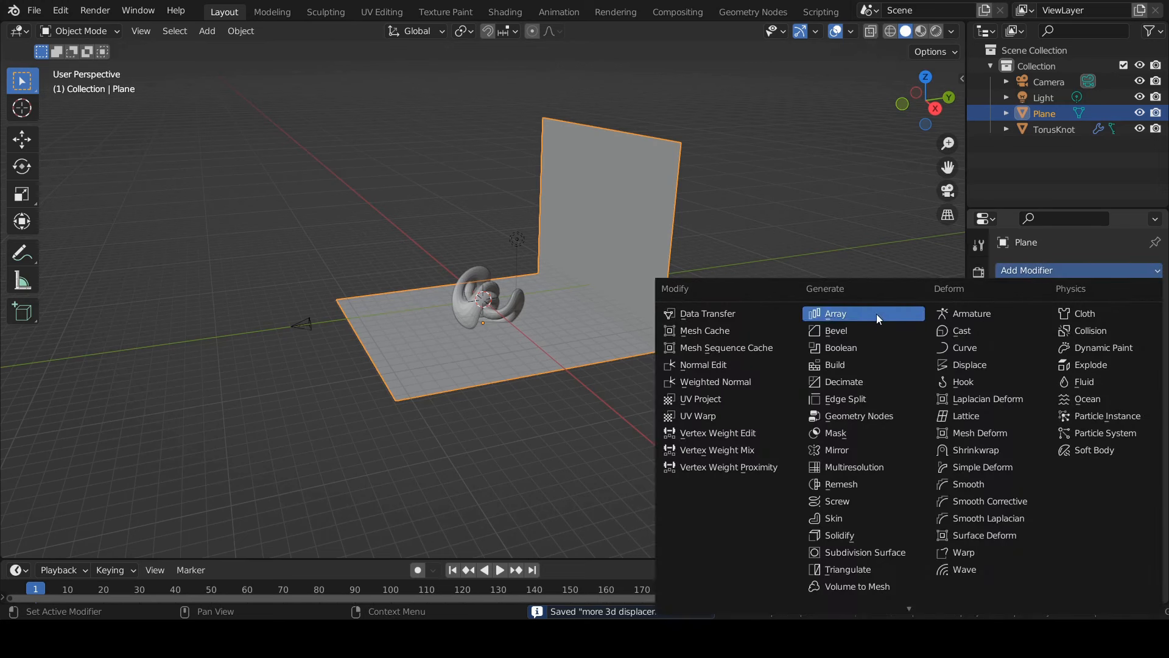
left_click(875, 313)
scroll(659, 333, "up", 3)
left_click_drag(1090, 355, 1150, 356)
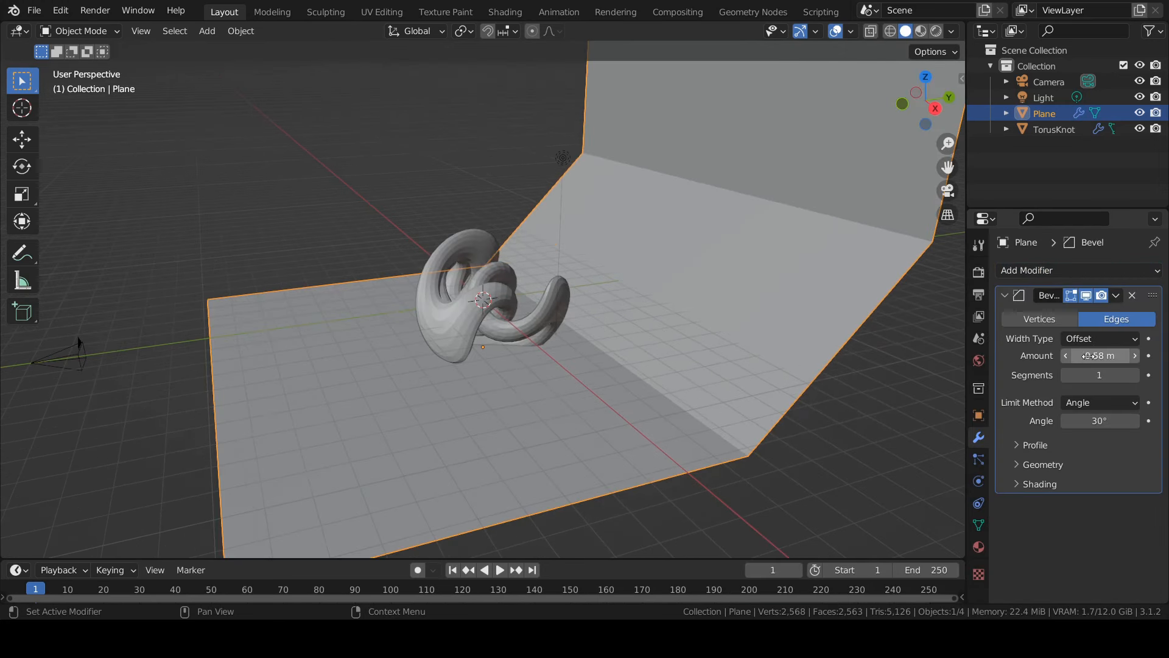
left_click(1136, 356)
left_click_drag(1088, 374, 1133, 374)
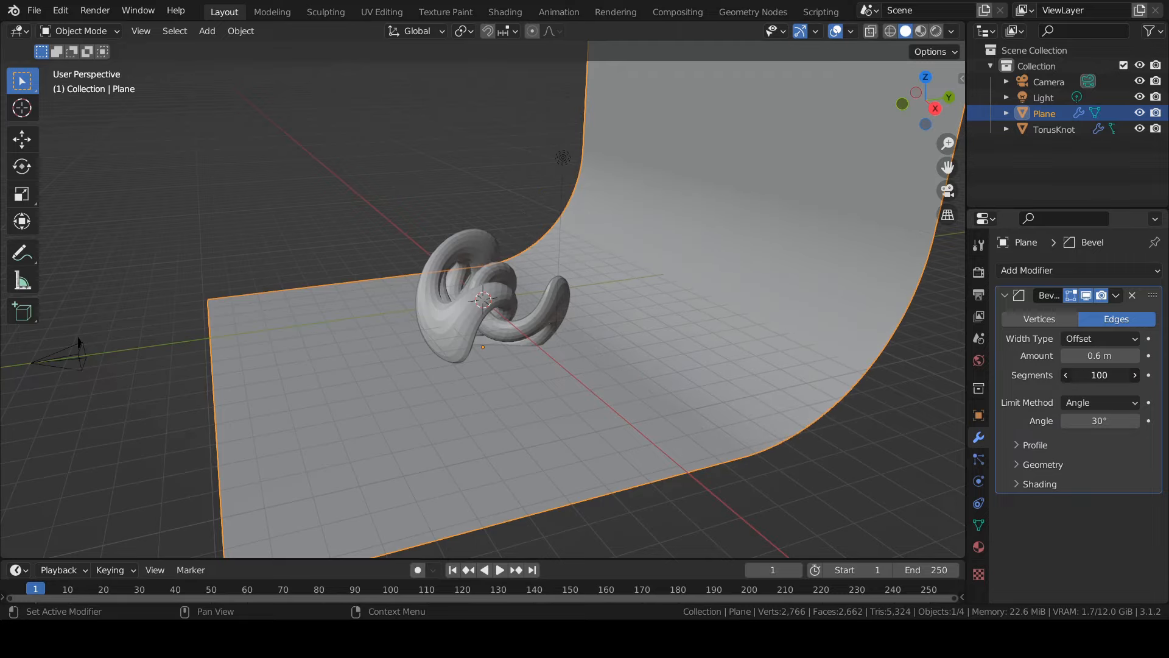
Shade the backdrop plane smooth and save the file with the camera view in rendered shading
right_click(738, 161)
left_click(739, 163)
key("KP_0")
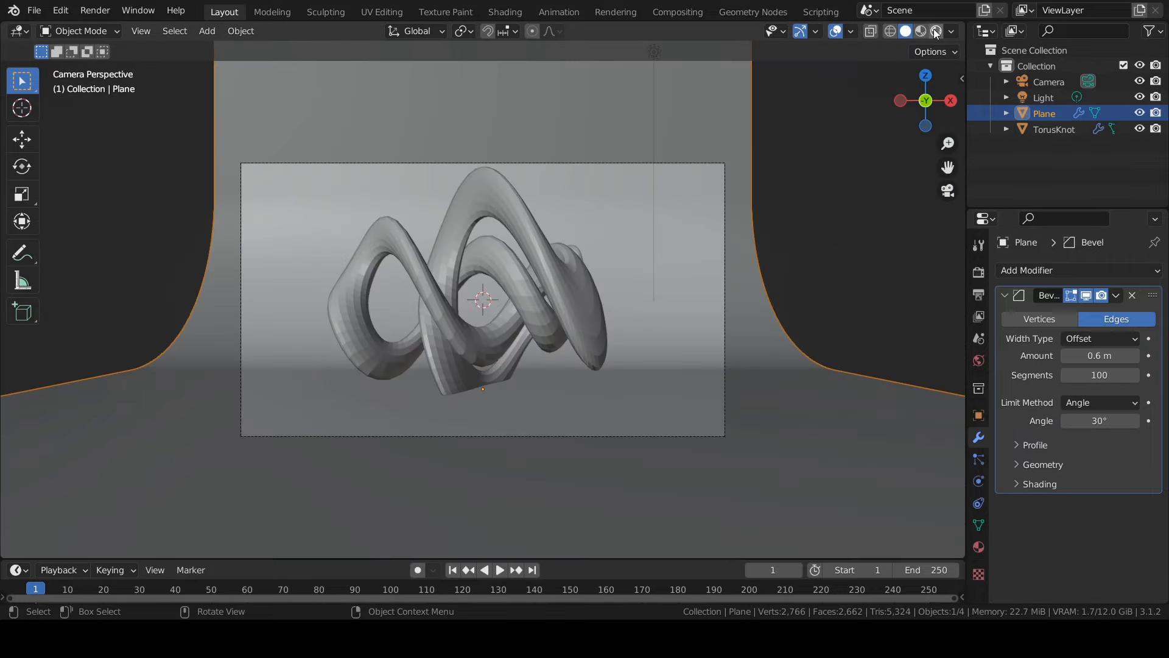
left_click(935, 30)
key("ctrl+s")
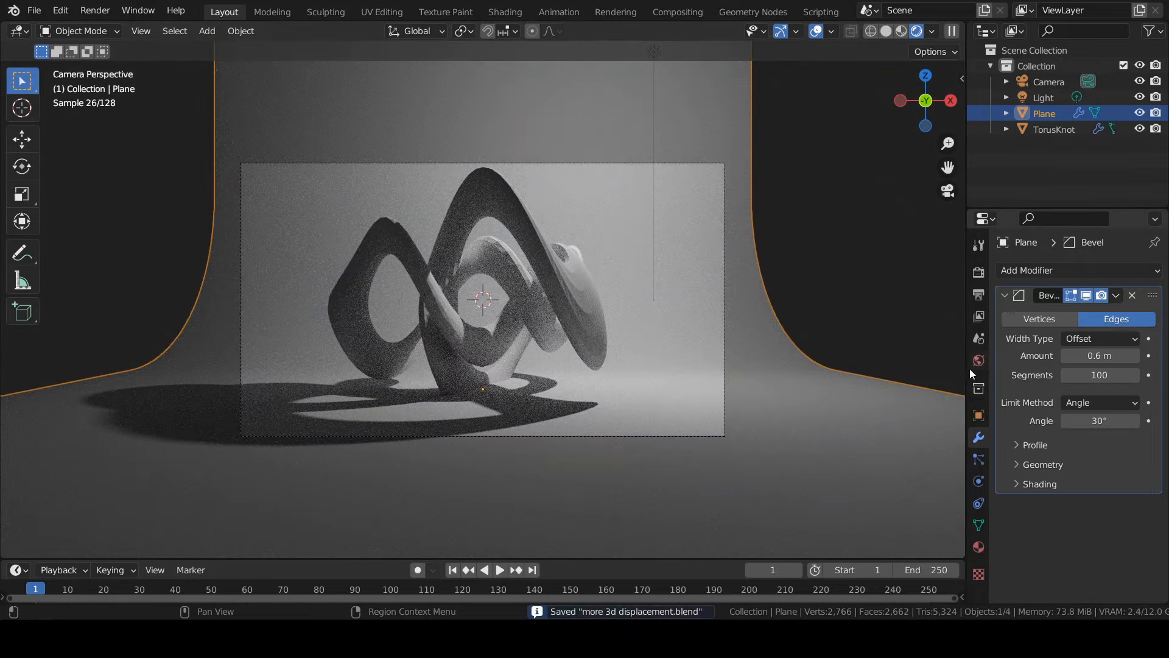
Set the world background color to pure black
left_click(978, 359)
left_click(1102, 367)
left_click_drag(1127, 227, 1127, 256)
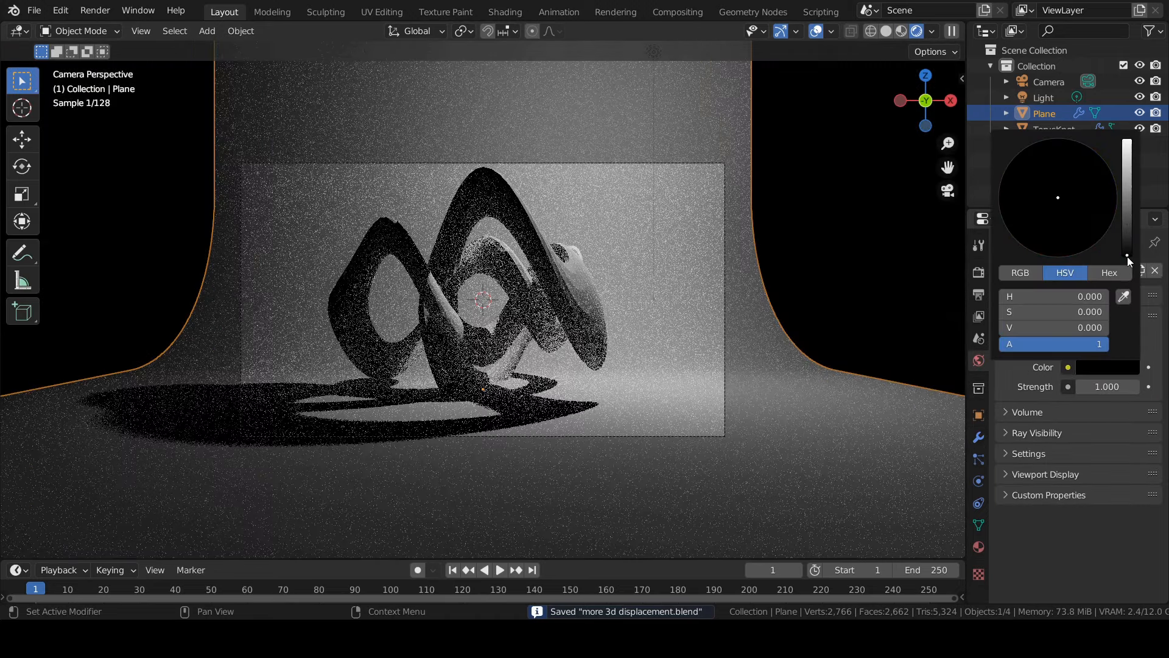
Raise the camera's passepartout to full opacity so everything outside the frame is black
left_click(671, 162)
scroll(671, 163, "up", 1)
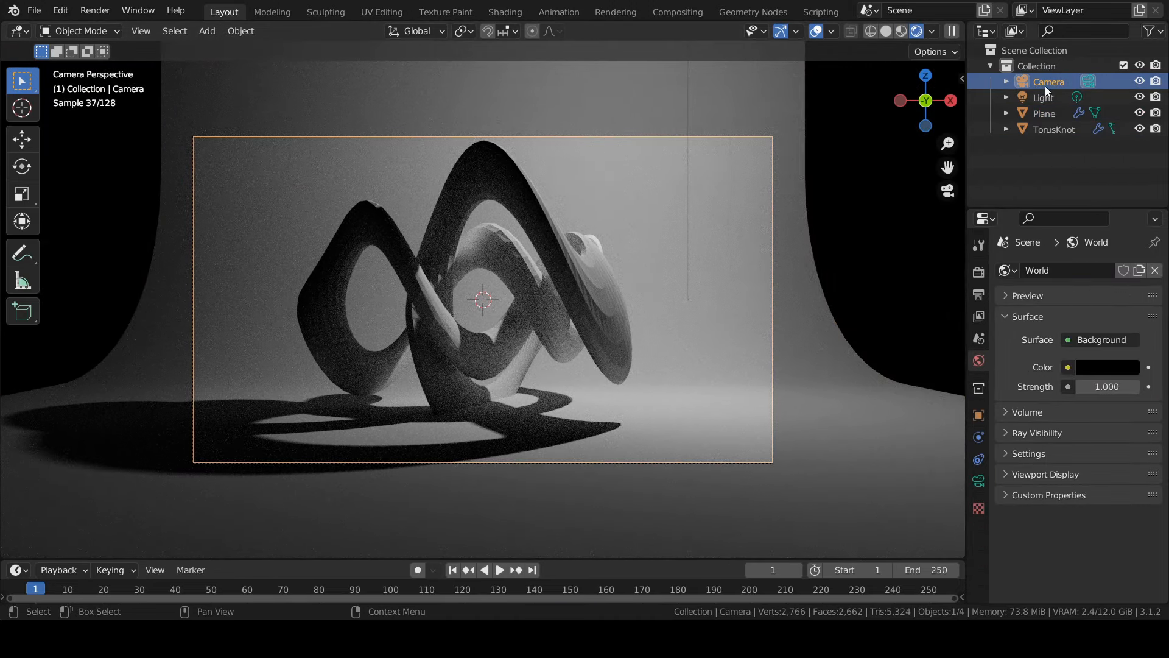
left_click(978, 481)
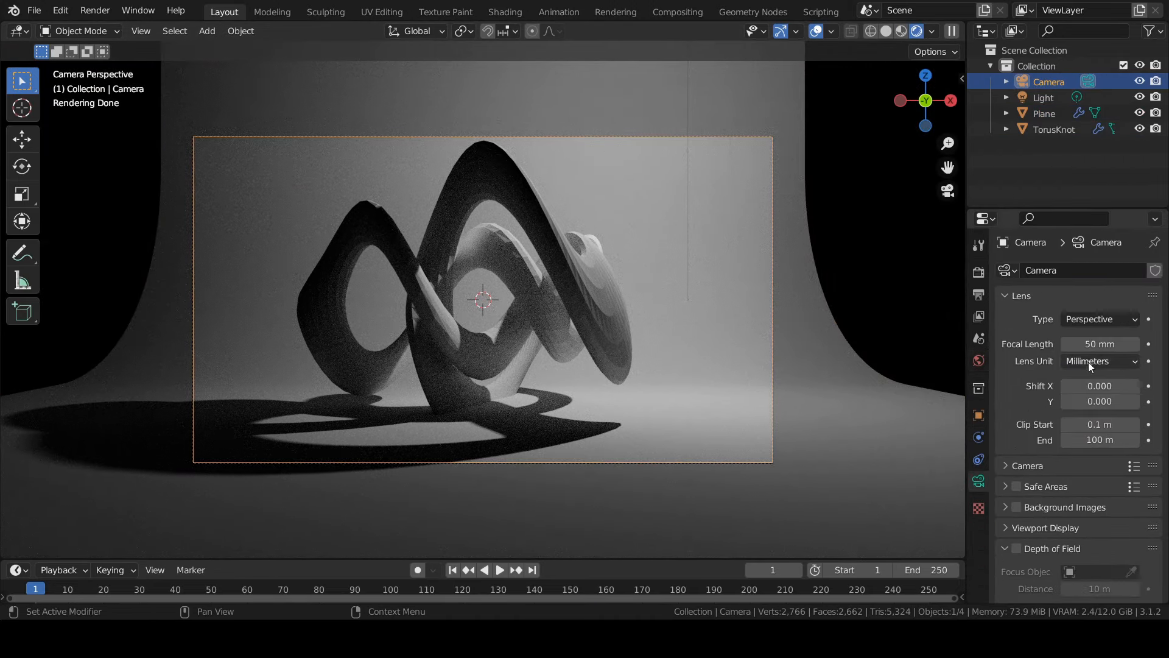
left_click(1045, 527)
scroll(1071, 533, "down", 3)
left_click_drag(1096, 519, 1139, 519)
Change the existing light to an Area light and scale it up to a large panel
left_click(1043, 98)
left_click(1134, 339)
middle_click_drag(761, 296, 670, 349)
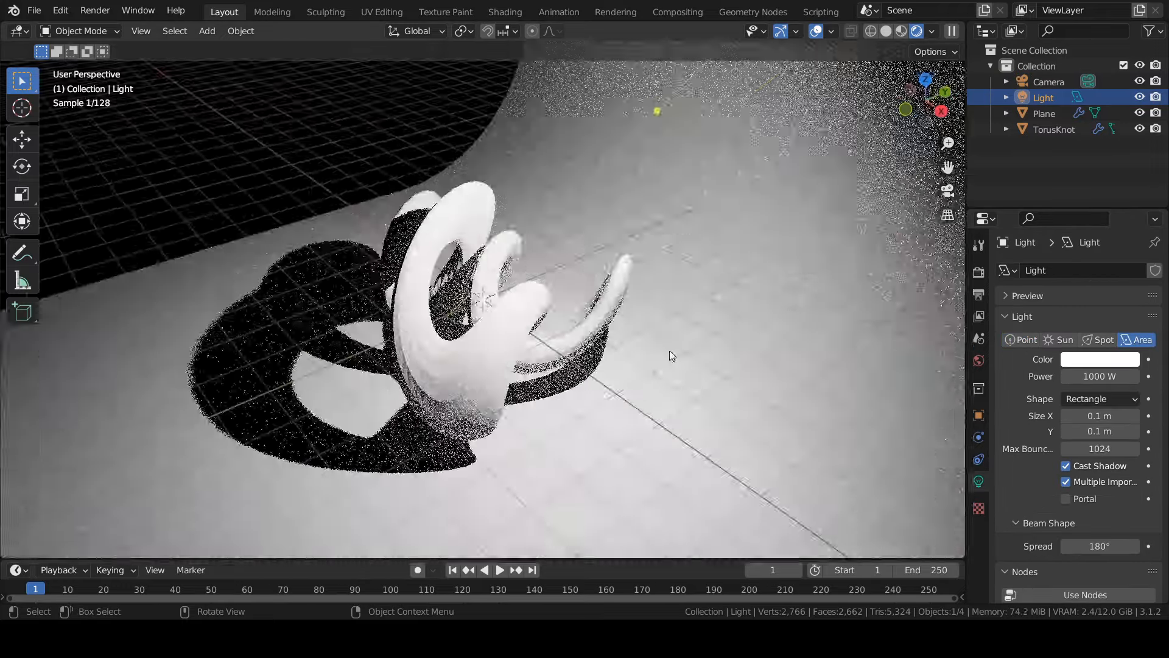
scroll(664, 347, "down", 5)
key("s")
left_click(708, 251)
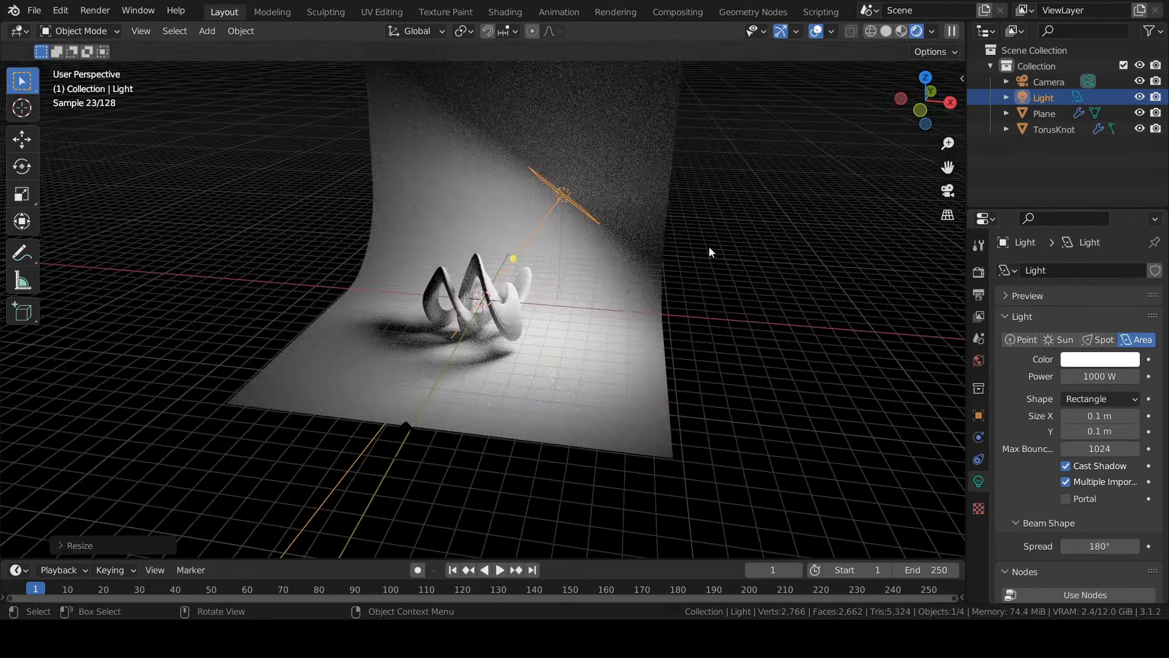
Move the area light along the X axis to the side of the torus knot
middle_click_drag(709, 251, 634, 346)
key("g")
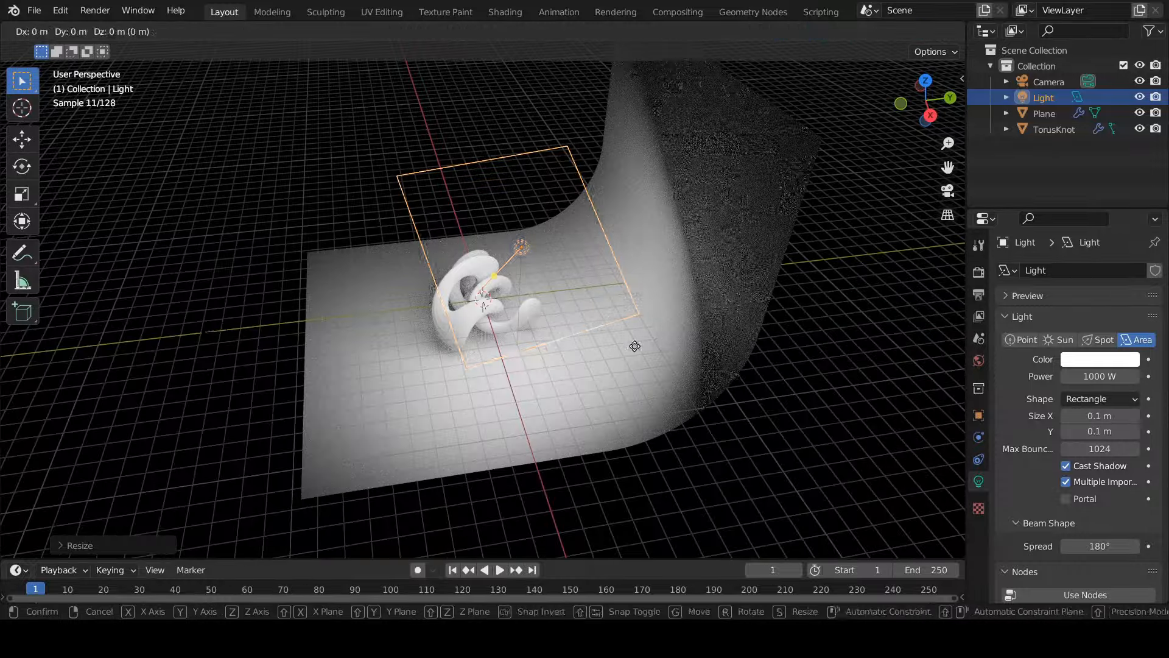
key("x")
left_click(689, 418)
Rotate the area light freely, shift it along X to the camera frame's right edge, and save the file
key("KP_0")
key("r")
key("r")
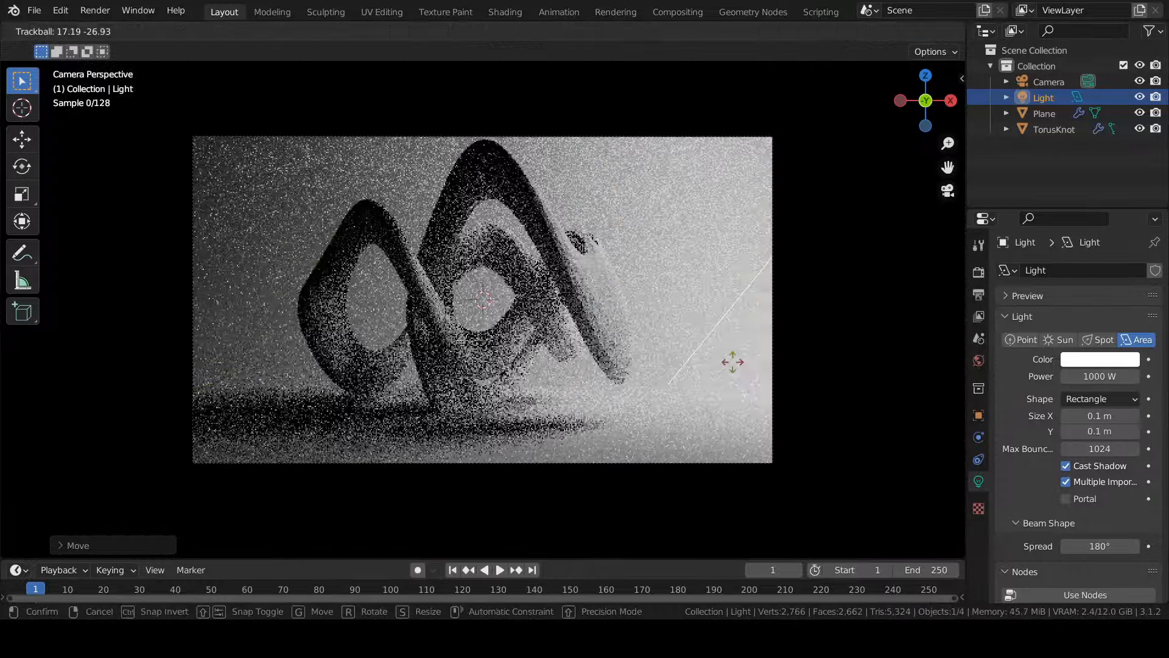
key("x")
left_click(766, 306)
key("Home")
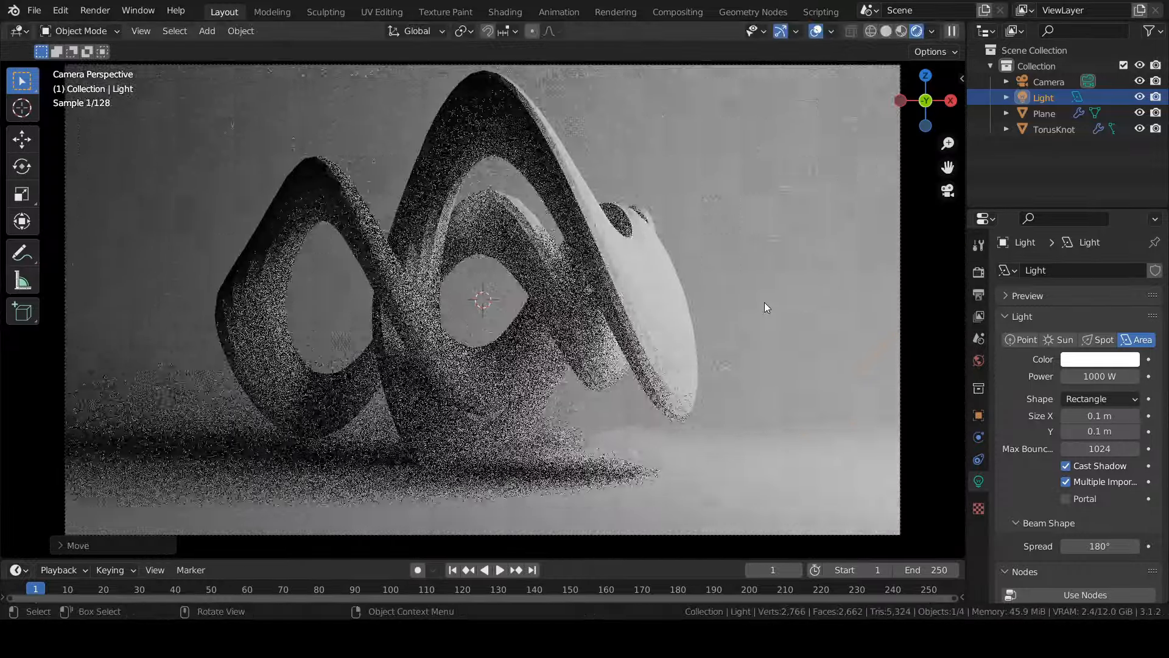
key("ctrl+s")
Set the torus knot's rotation to X 180°, Y -60° and Z 90° with the viewport in solid shading
left_click(1023, 129)
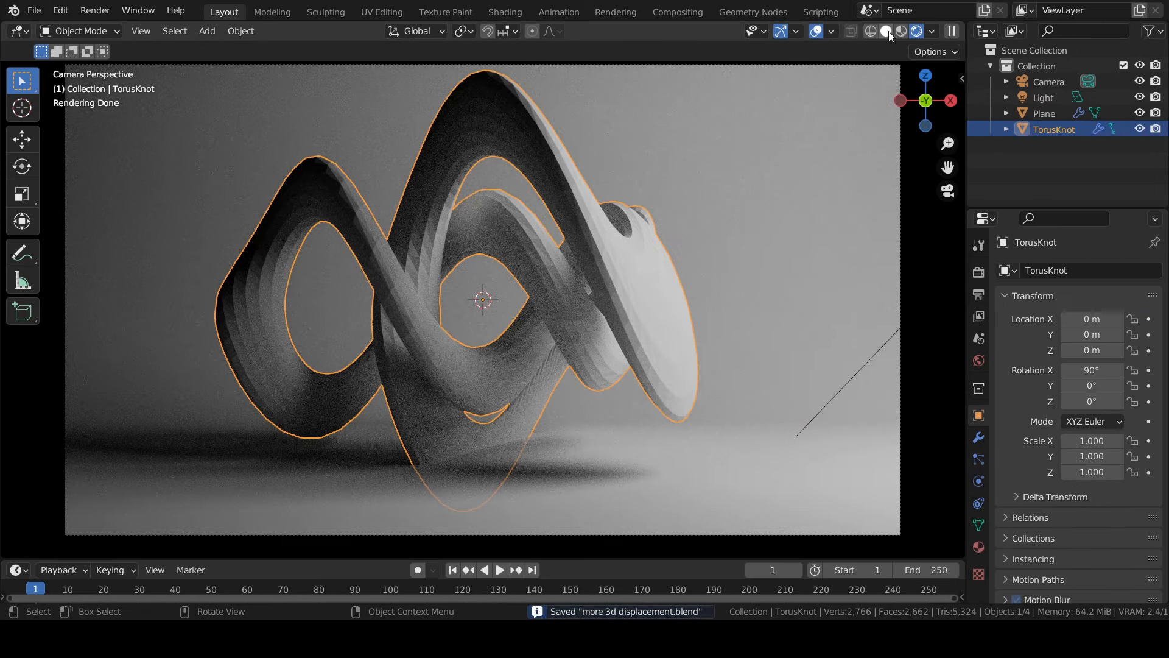
left_click(887, 31)
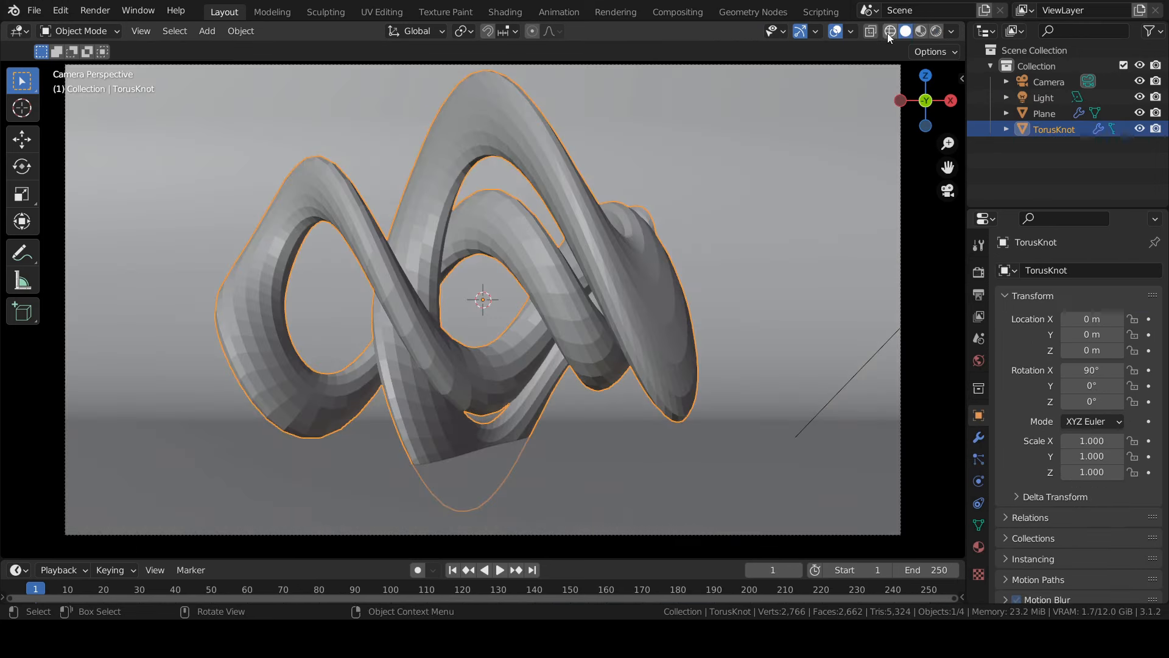
left_click(1102, 369)
type("180")
key("Return")
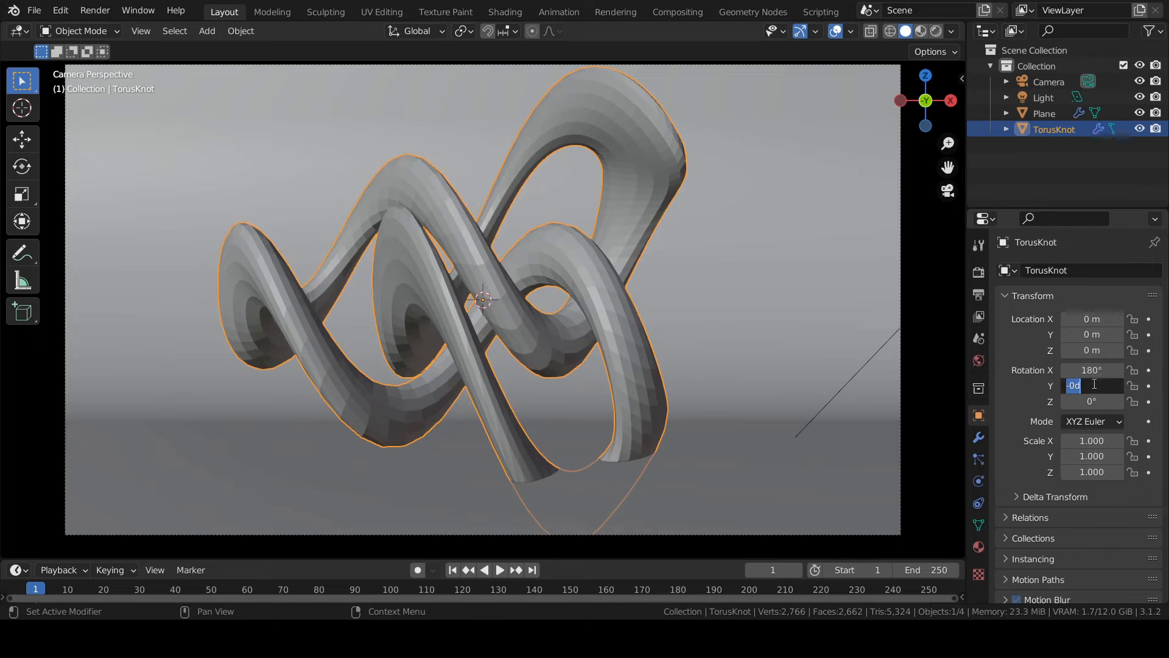
left_click(1094, 379)
type("-60")
key("Return")
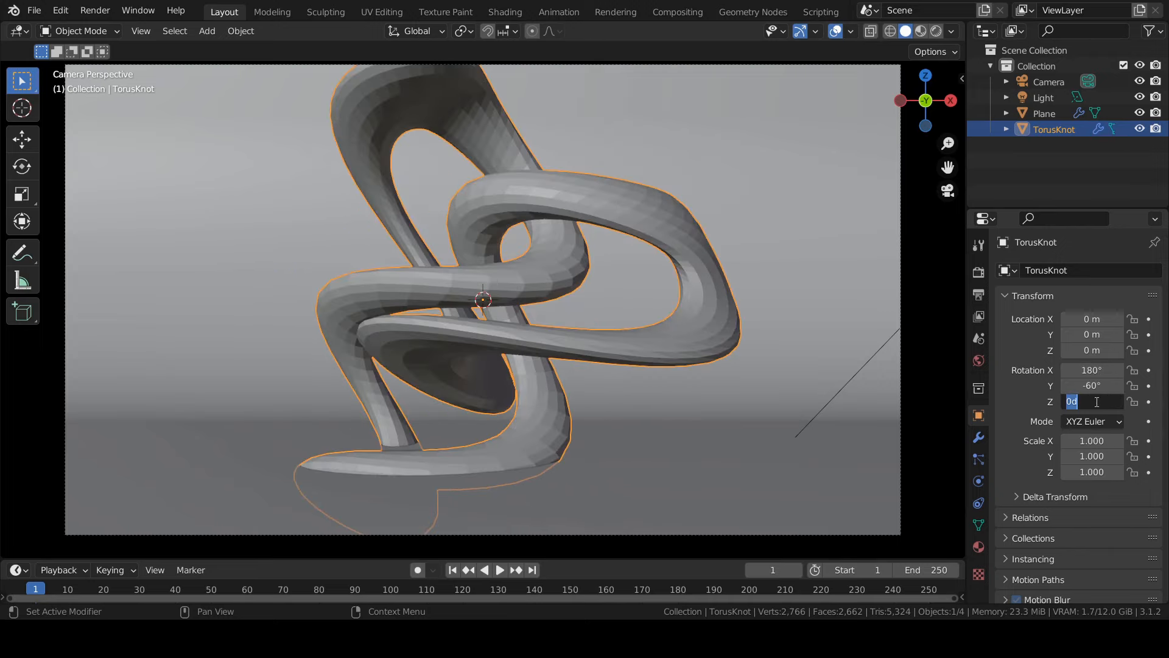
left_click(1097, 402)
type("90")
key("Return")
Scale the torus knot down to 0.6 and move it along X to about 2.23 m
scroll(719, 380, "down", 2)
key("s")
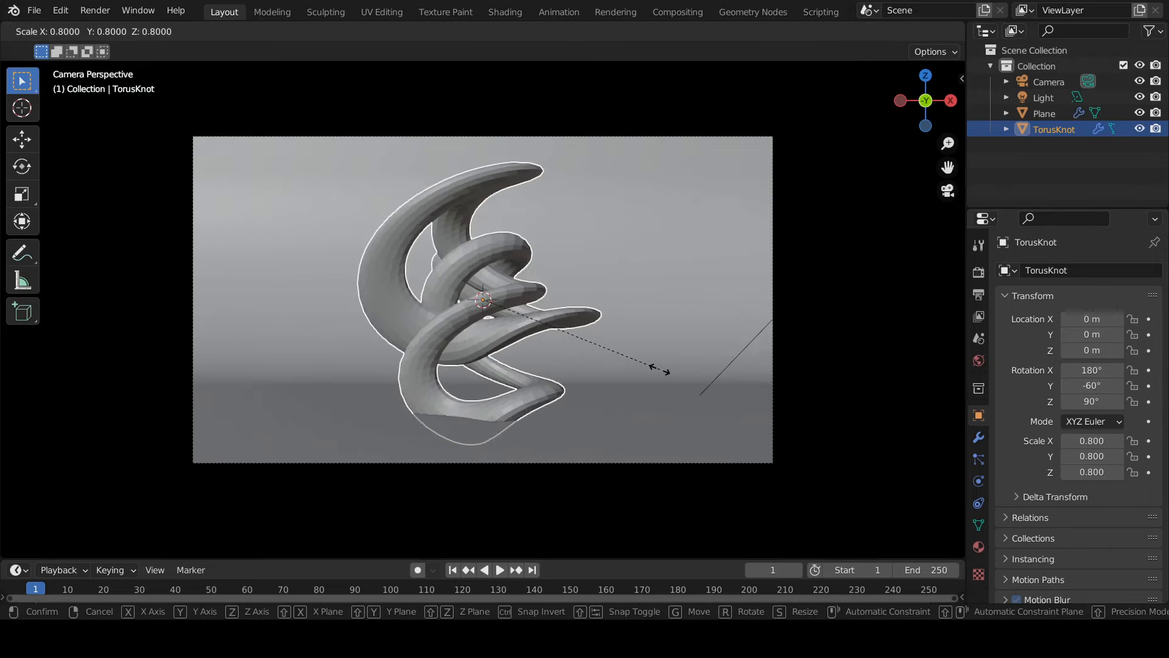
left_click(616, 365)
key("g")
key("x")
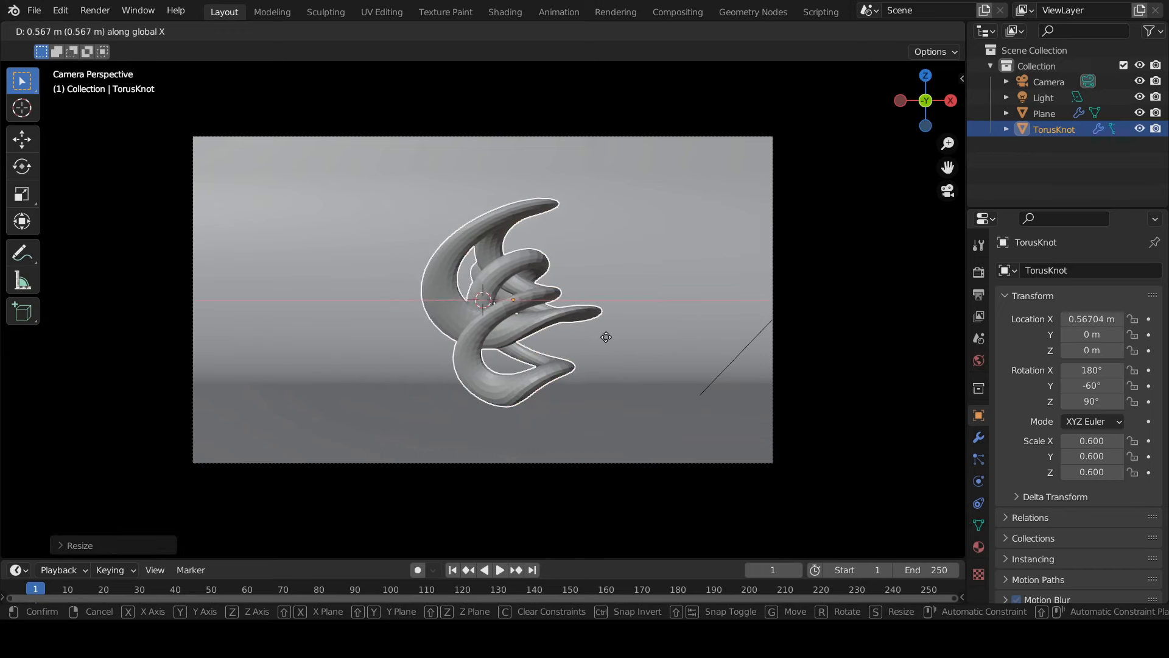
left_click(695, 339)
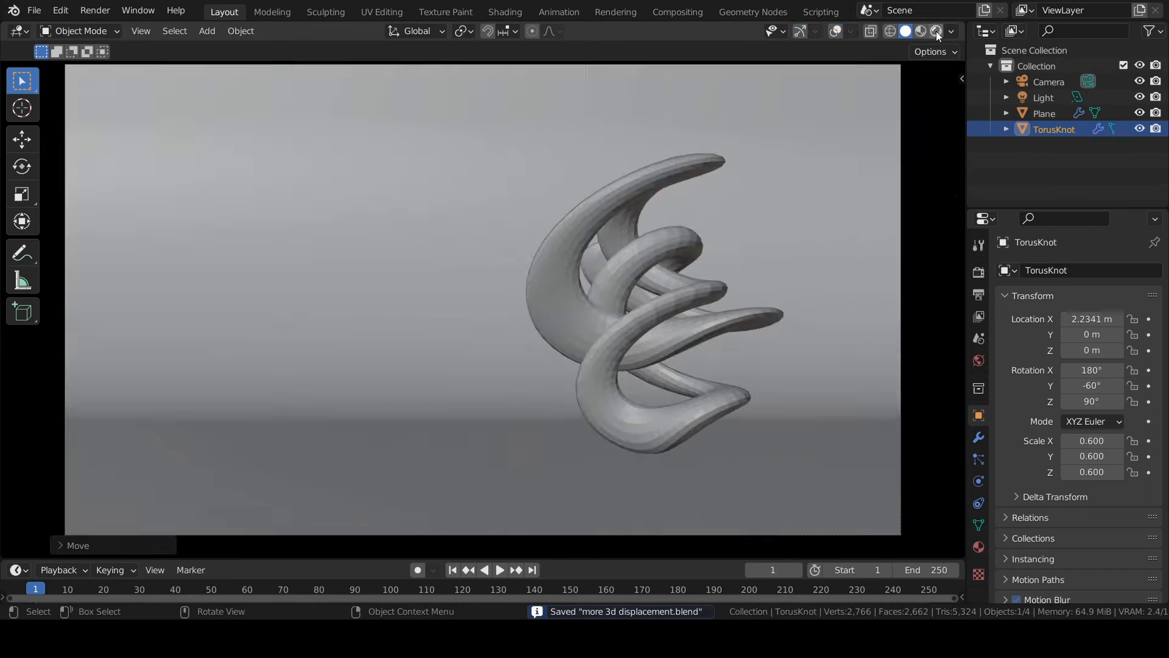
Split the 3D viewport side by side and turn the new area into a Shader Editor
left_click_drag(962, 28, 399, 38)
left_click(418, 31)
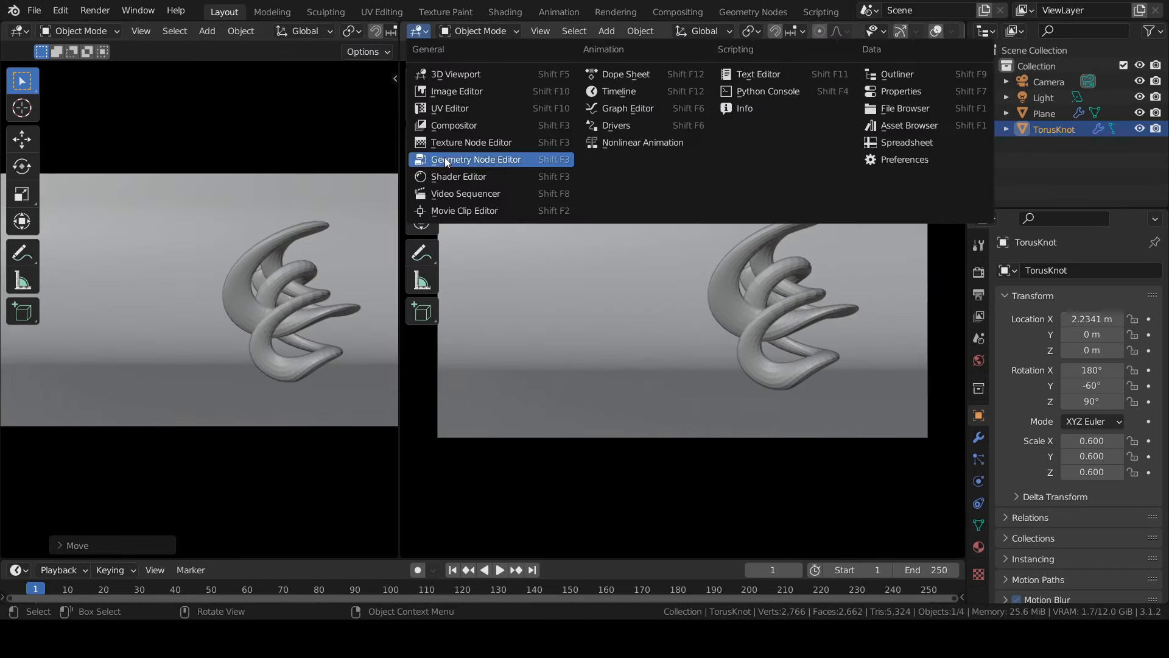
left_click(457, 176)
left_click_drag(794, 208, 959, 208)
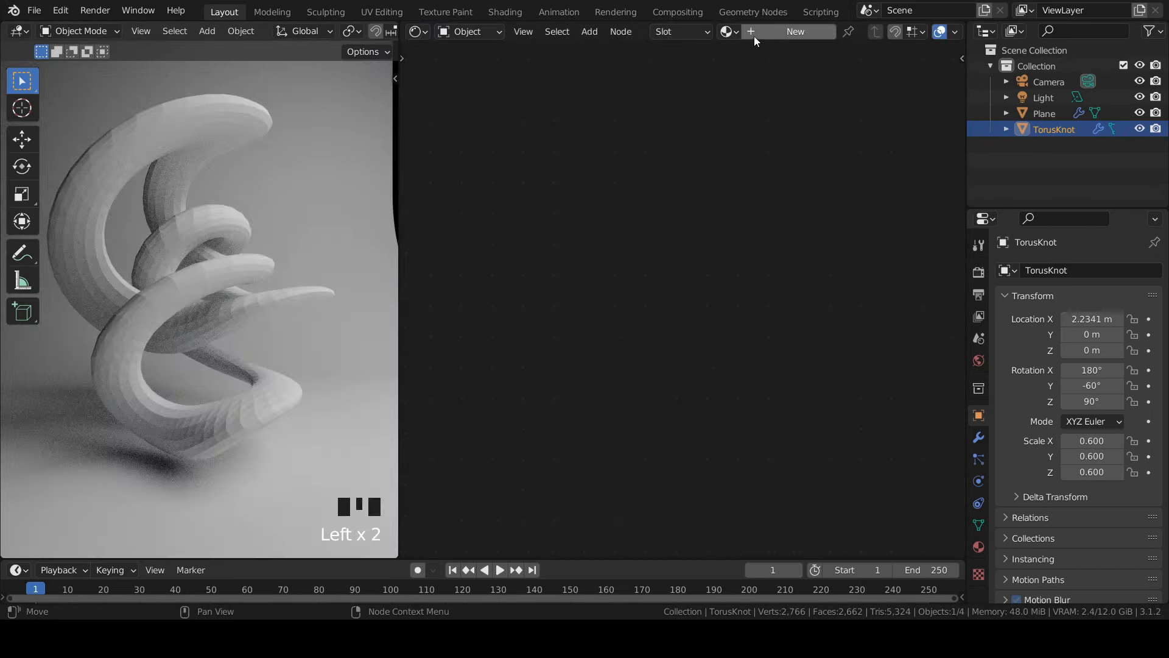
Create a new material for the torus knot with Specular 0 and Roughness 1
left_click(753, 35)
scroll(712, 261, "up", 3)
left_click_drag(762, 264, 647, 264)
left_click_drag(714, 310, 791, 311)
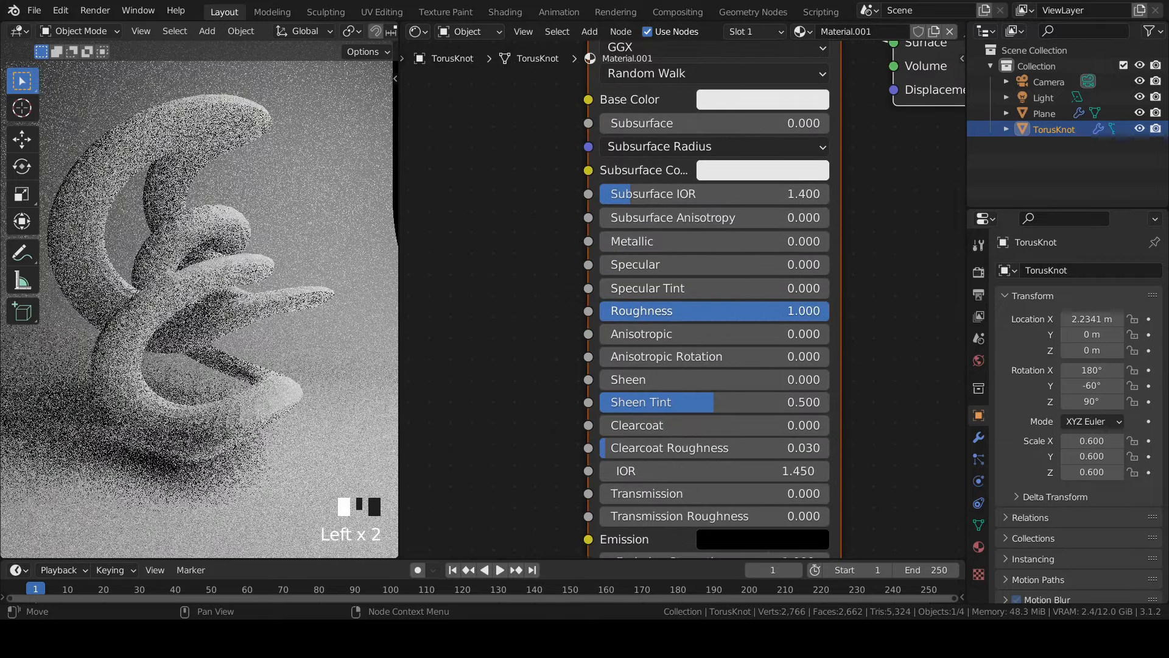
Set the Principled BSDF's Subsurface to 1 and connect a new Displacement node to the Material Output's Displacement input
left_click_drag(606, 123, 829, 123)
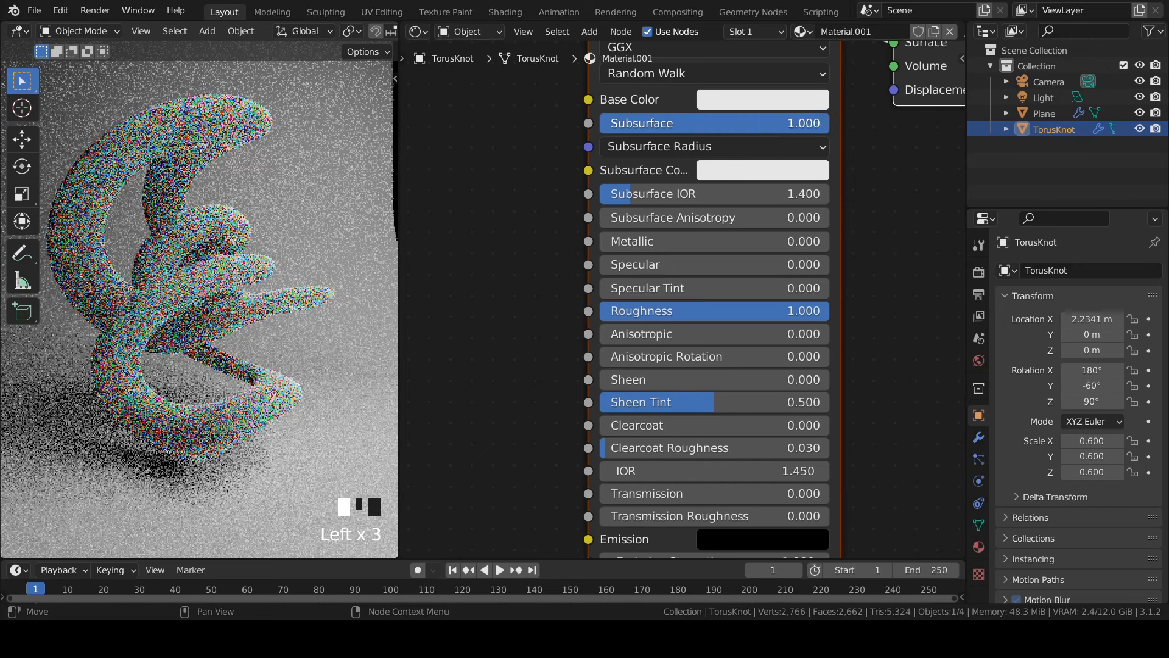
scroll(502, 249, "down", 4)
key("shift+a")
type("di")
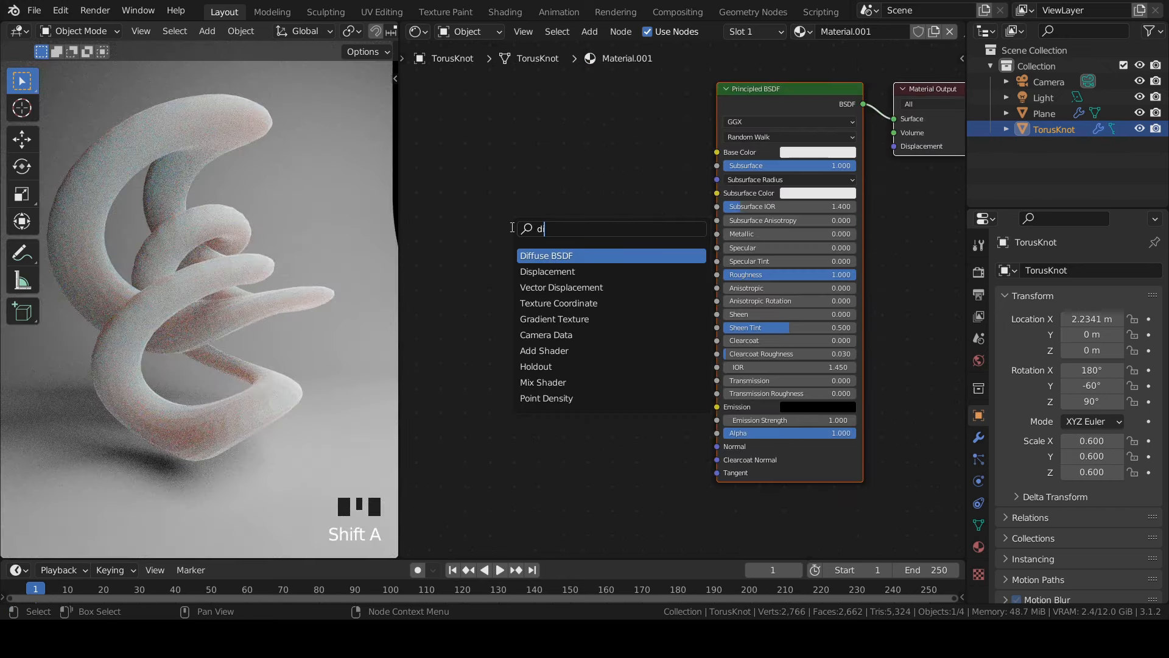
type("s")
key("Return")
left_click(514, 341)
left_click_drag(558, 334, 920, 135)
Add a Voronoi Texture node and link its Color output to the Displacement node's Height
middle_click_drag(521, 250, 863, 145)
key("shift+a")
type("vo")
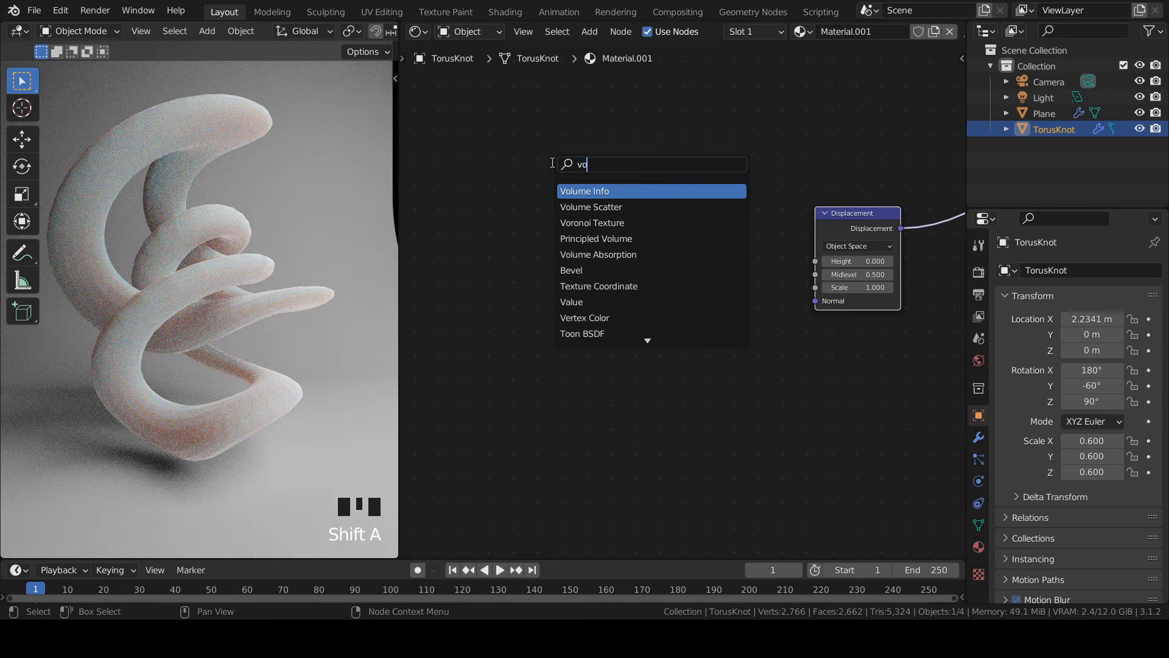
type("r")
key("Return")
left_click(633, 192)
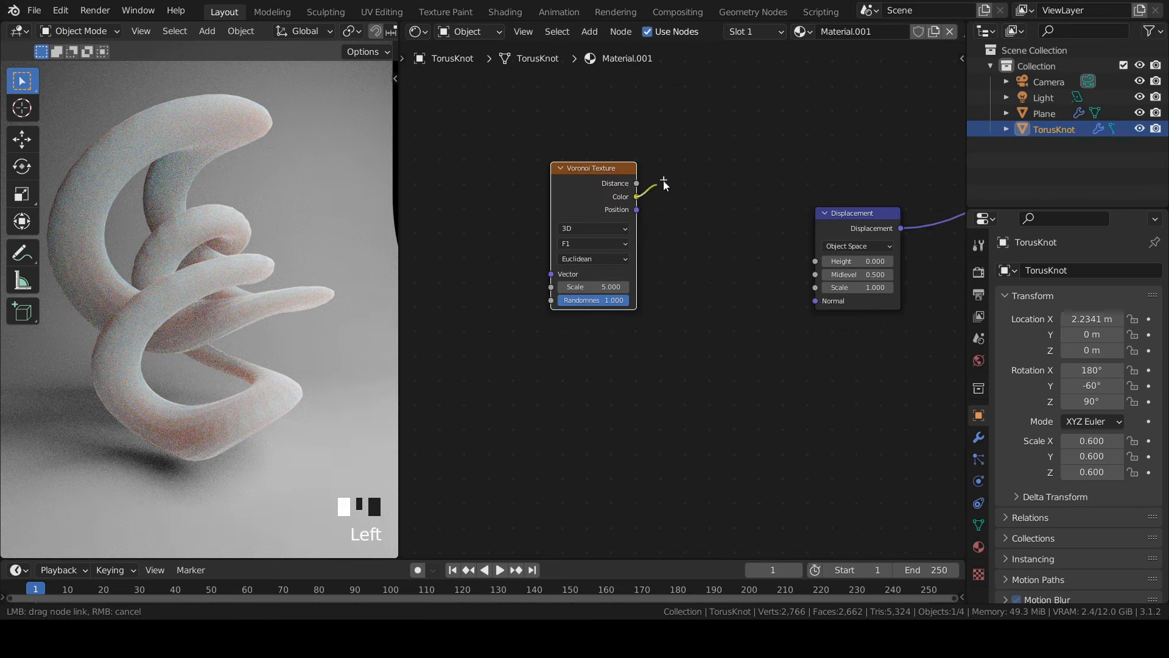
left_click_drag(817, 262, 818, 262)
Feed a new Wave Texture's Color into the Voronoi Vector input, attach Mapping and Texture Coordinate nodes to it, and save
scroll(670, 220, "up", 2)
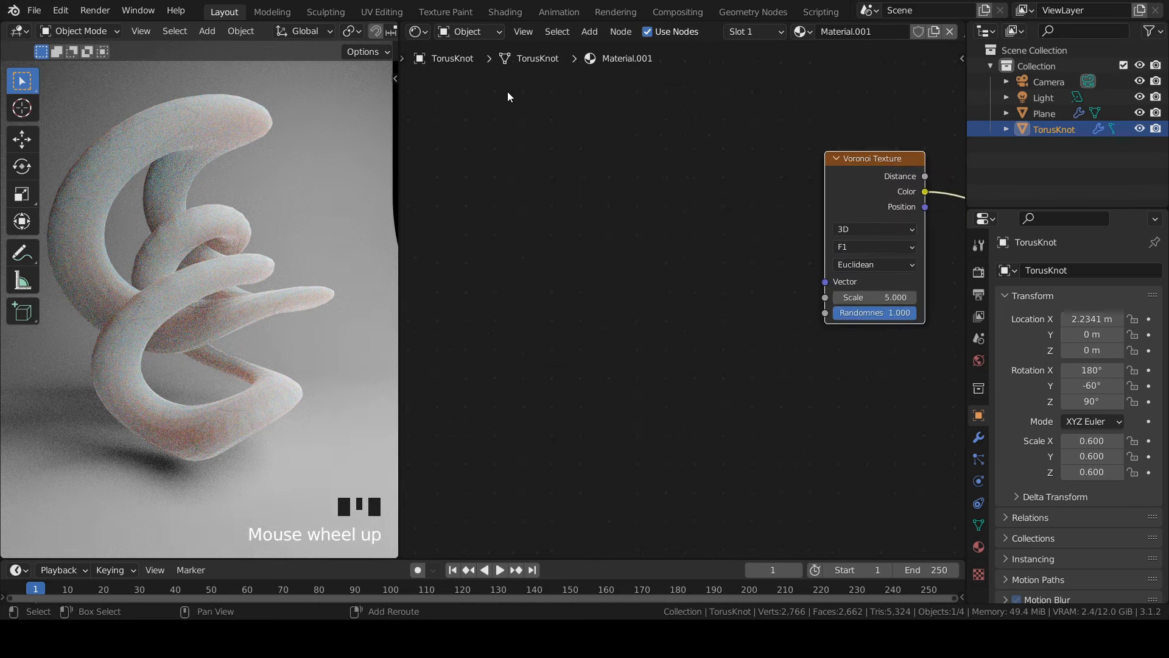
key("shift+a")
type("wav")
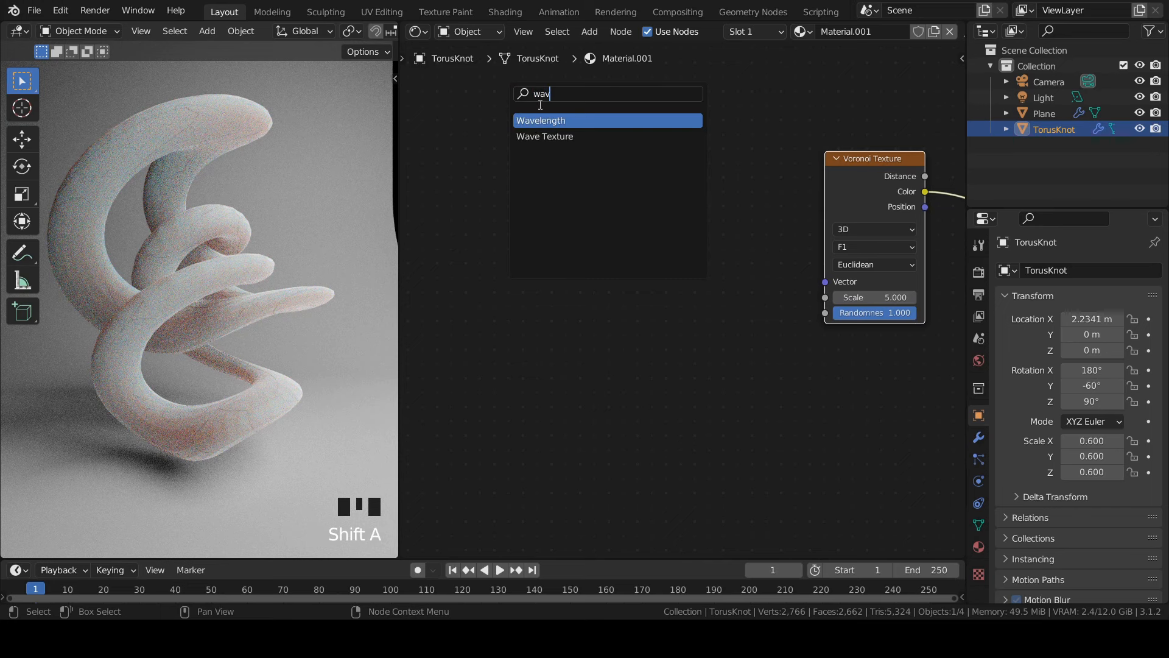
left_click(564, 136)
left_click(535, 182)
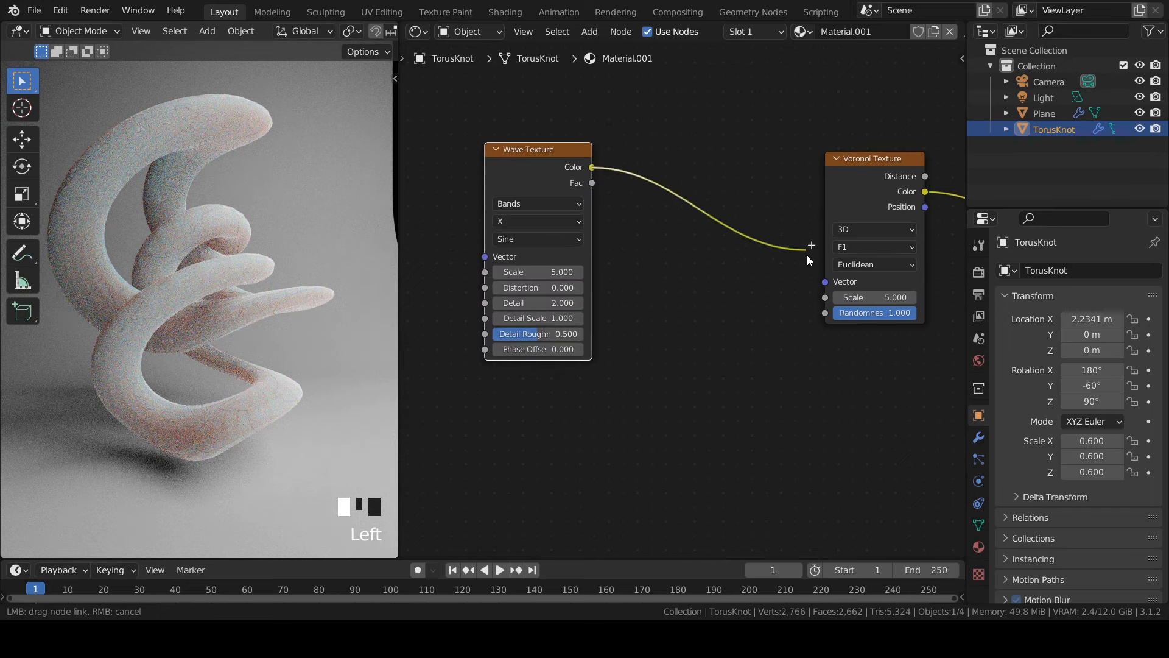
left_click_drag(827, 287, 826, 282)
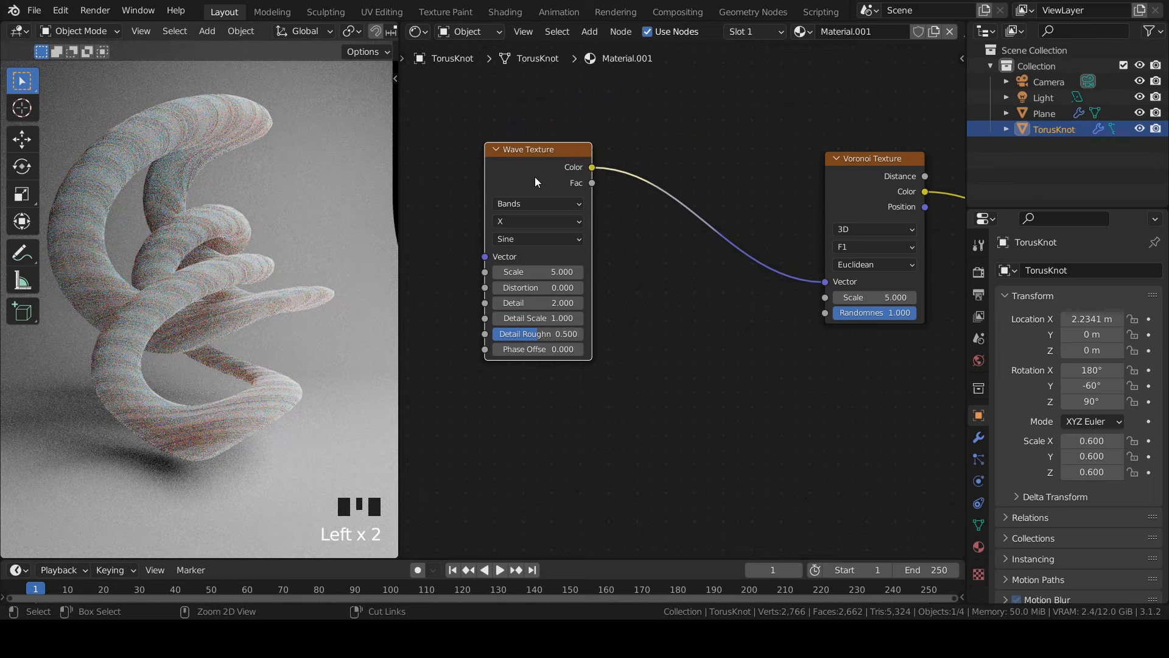
key("ctrl+t")
key("ctrl+s")
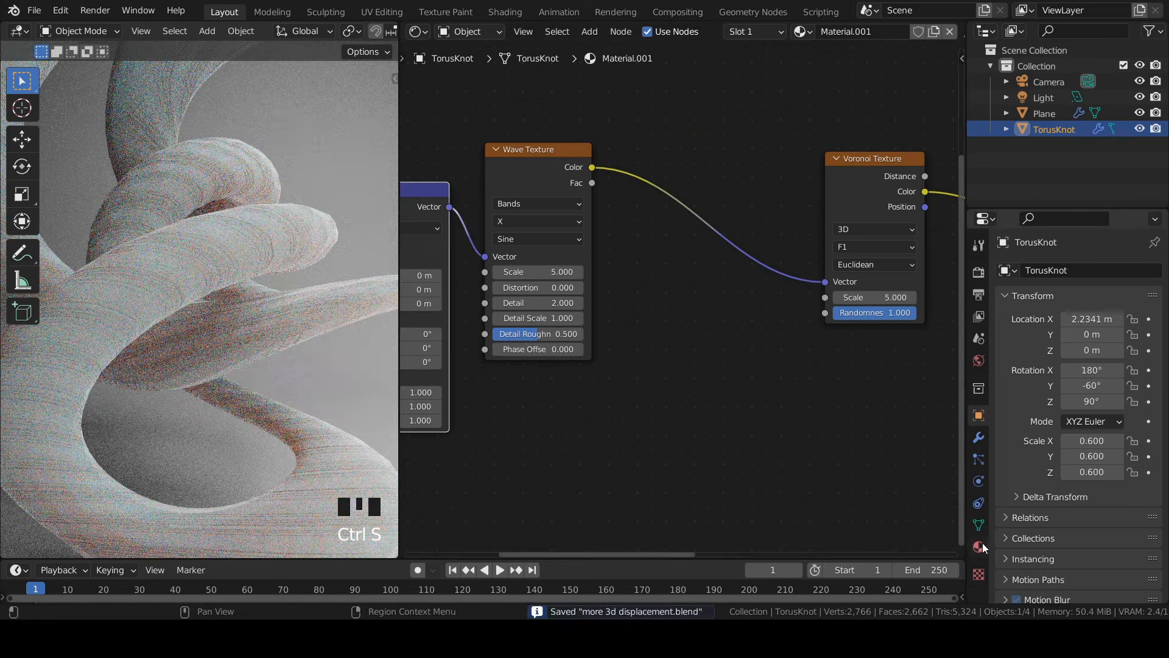
Set the material's surface displacement method to Displacement and Bump and save the file
left_click(980, 546)
scroll(1066, 464, "down", 20)
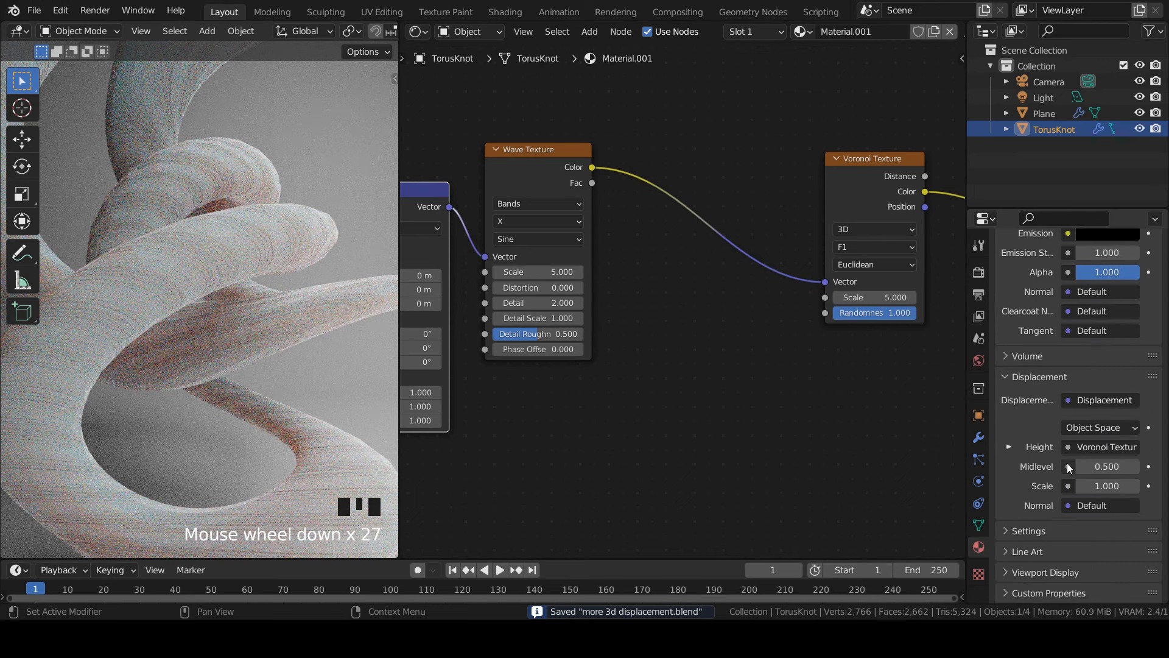
left_click(1040, 529)
scroll(1043, 522, "down", 3)
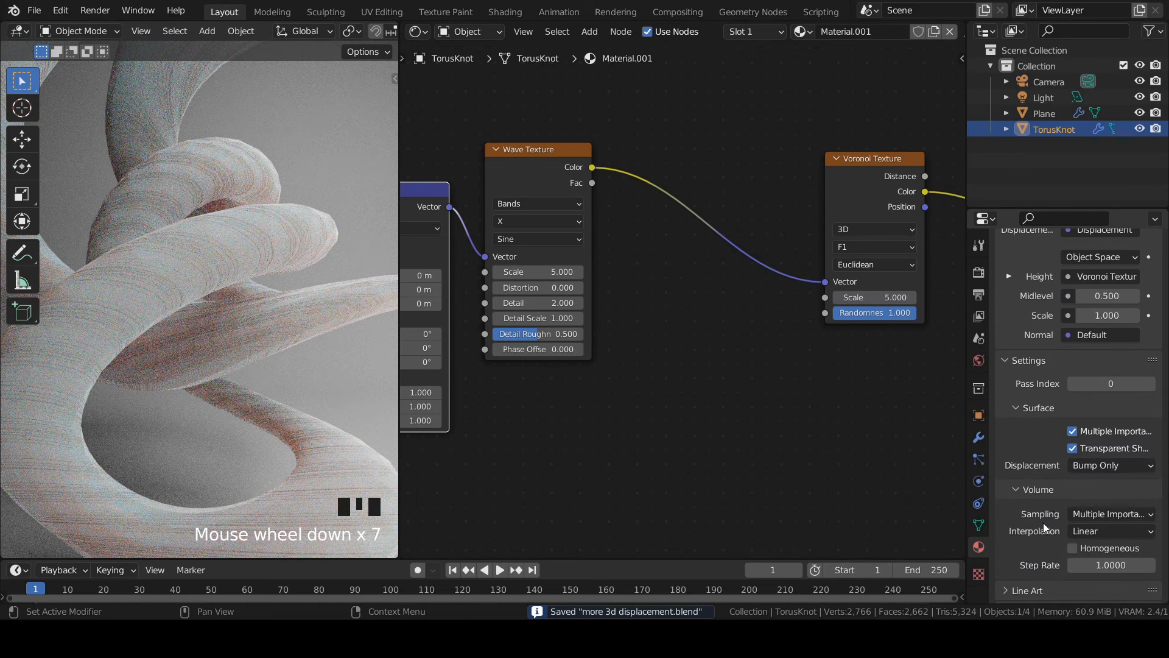
left_click(1109, 469)
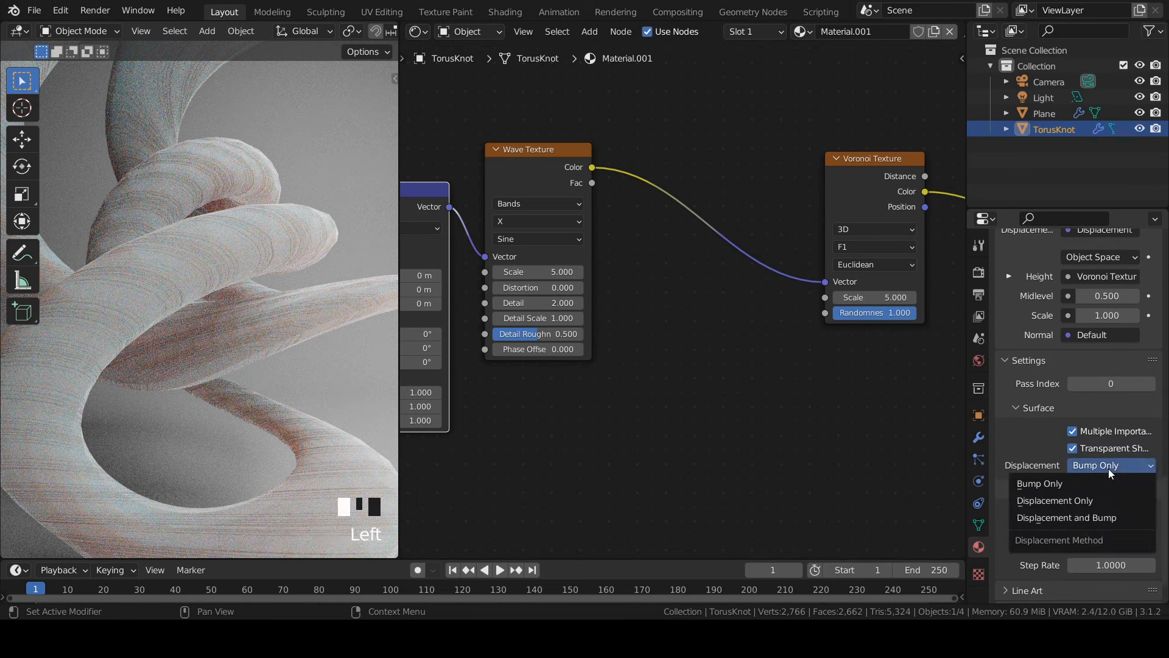
left_click(1093, 517)
scroll(182, 262, "down", 6)
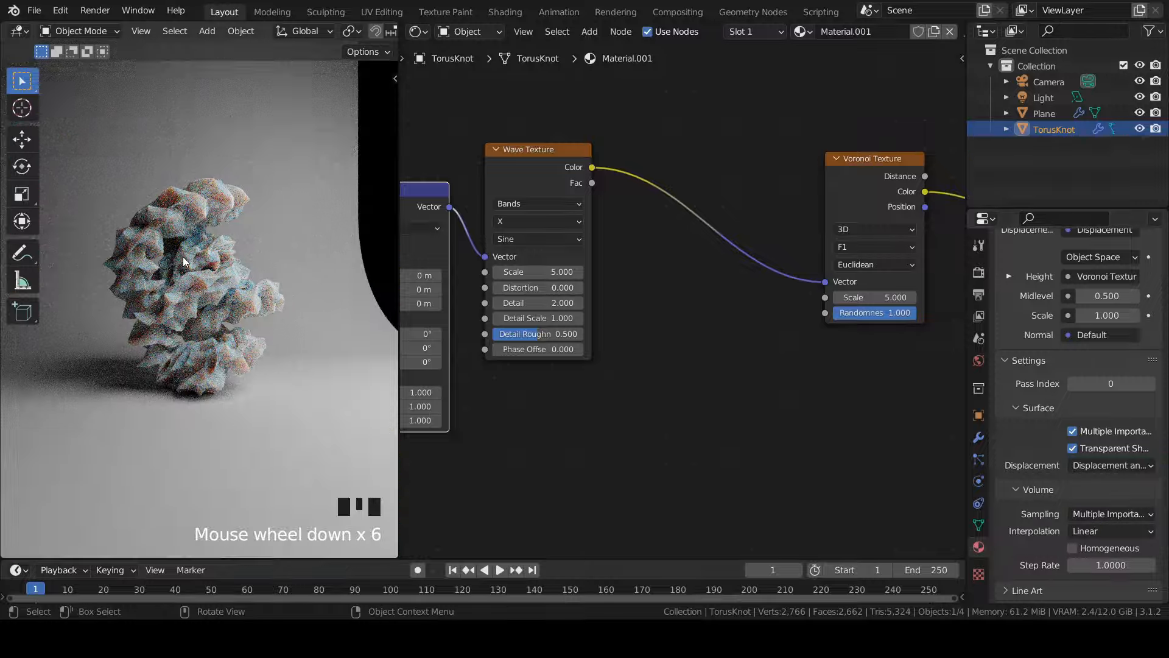
scroll(204, 293, "up", 4)
key("ctrl+s")
middle_click_drag(204, 292, 192, 239, "shift")
key("ctrl+s")
Set the Voronoi Texture's Scale to 1
scroll(140, 256, "down", 2)
scroll(748, 286, "up", 6)
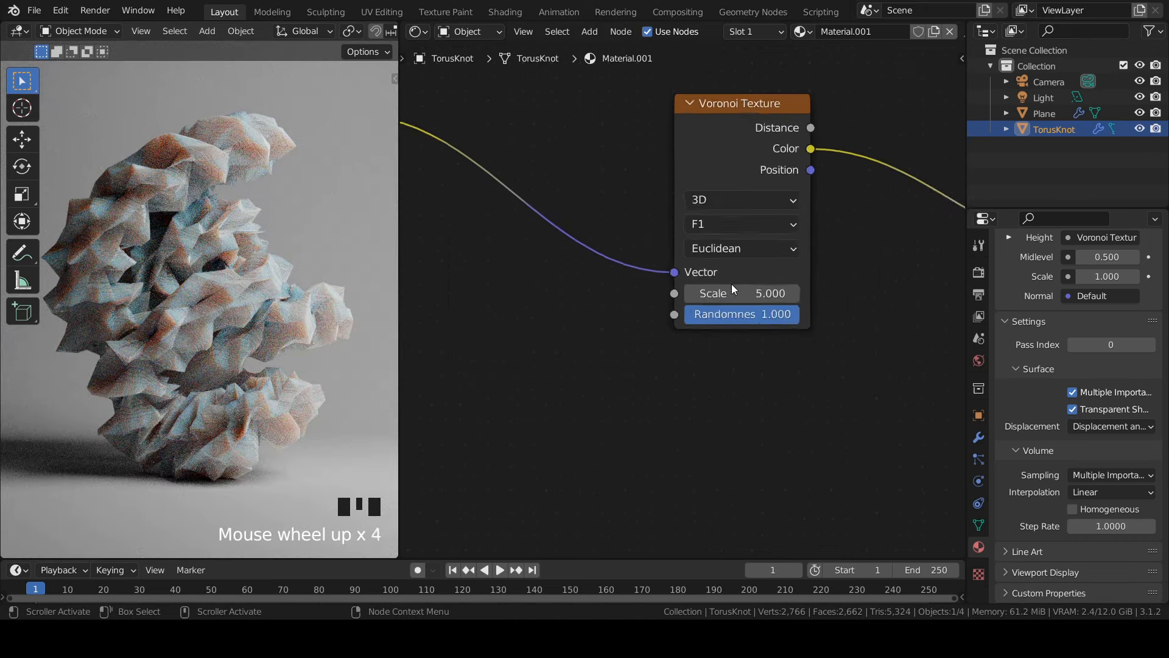
left_click(743, 290)
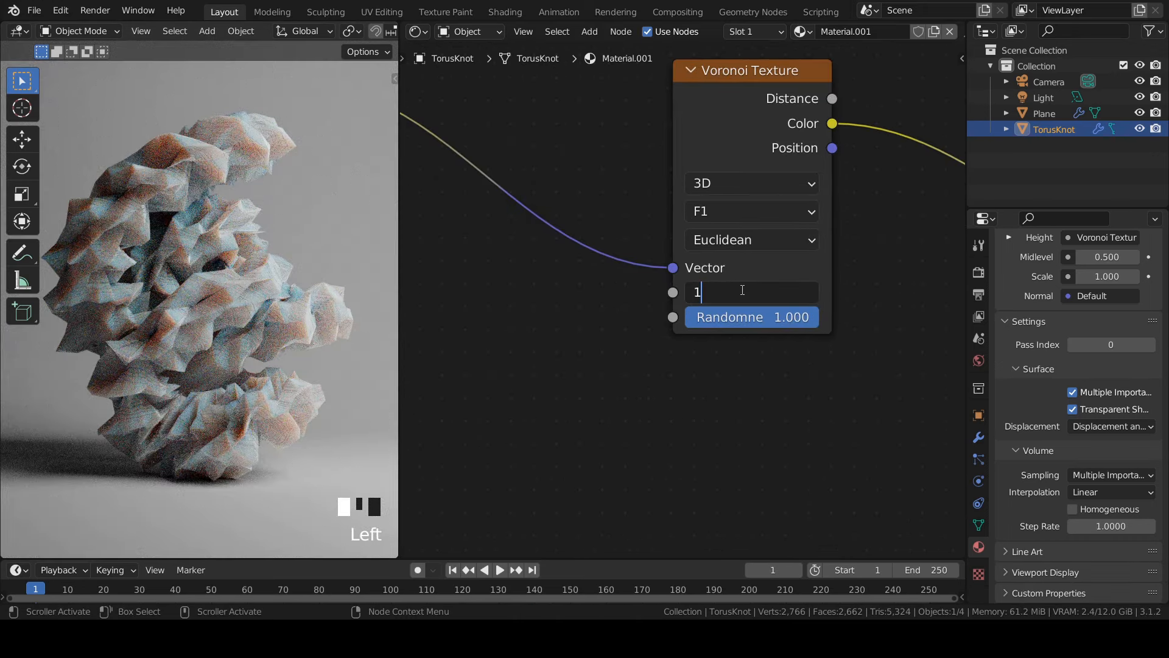
type("1")
key("Return")
Set the Wave Texture's Scale to 2 and its Distortion to 8
middle_click_drag(426, 274, 761, 274)
left_click(572, 263)
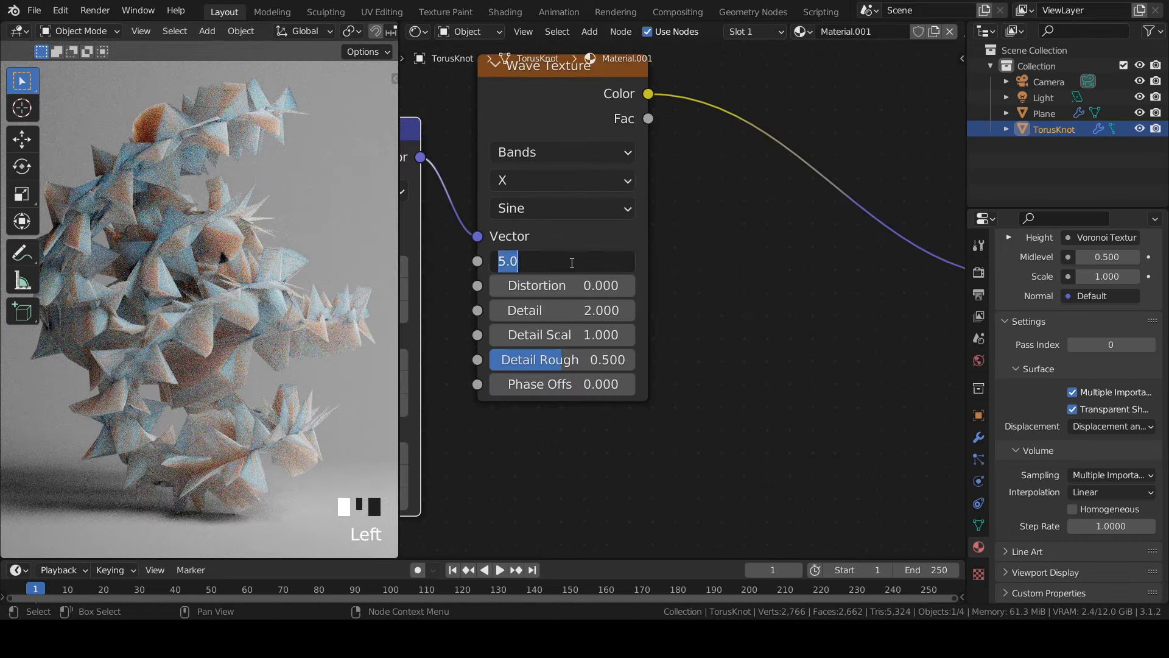
type("2")
key("Return")
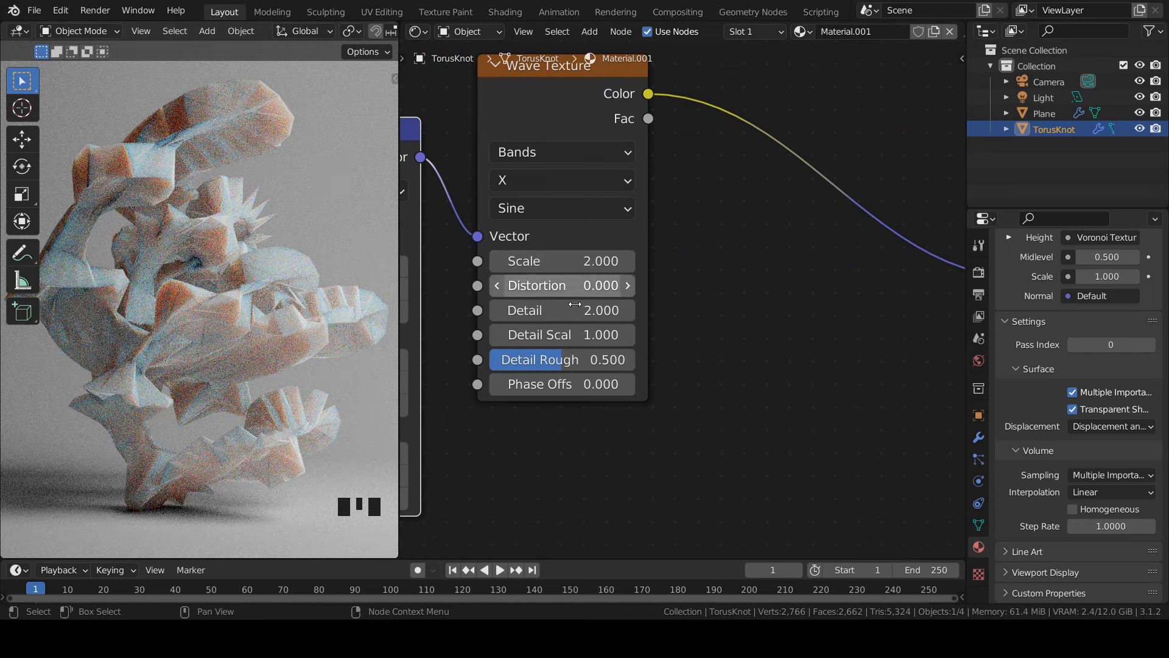
left_click(570, 287)
key("Return")
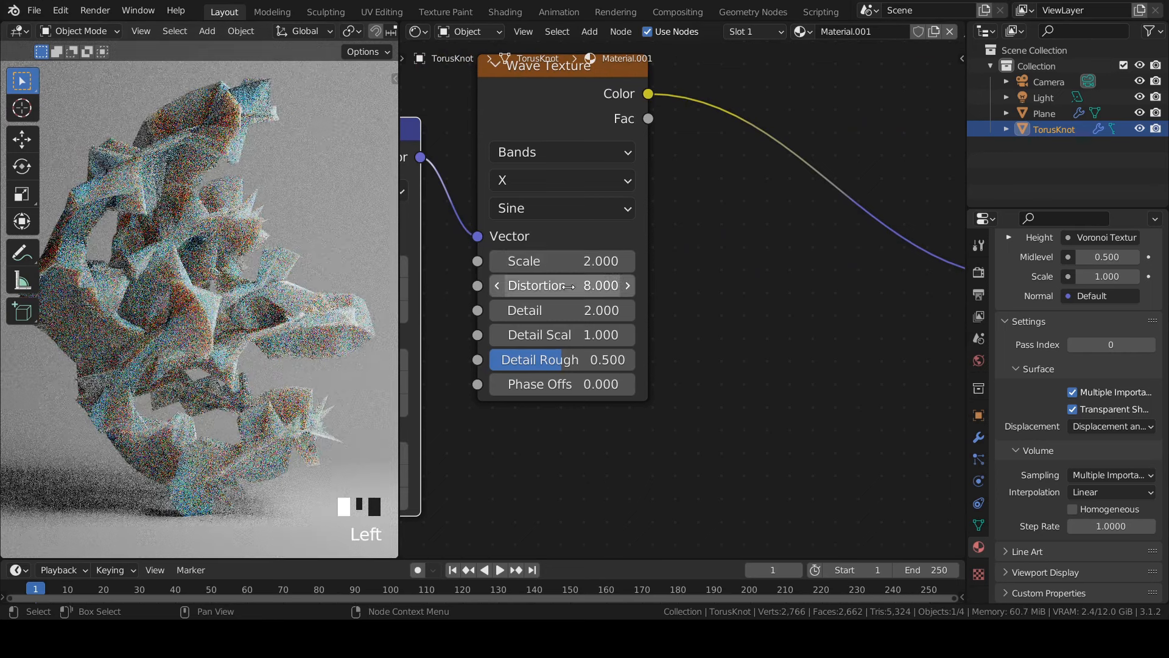
Change the Wave Texture's type to Rings and drive the Mapping node's Vector with Object coordinates
left_click(531, 151)
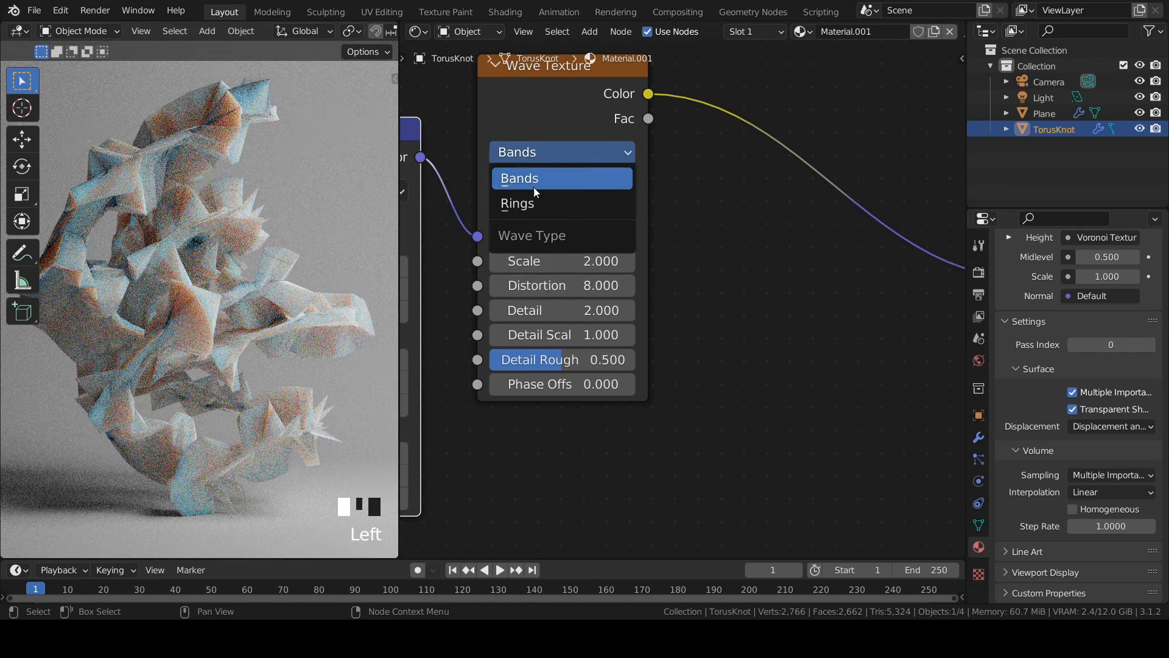
left_click(534, 207)
middle_click_drag(535, 206, 498, 248)
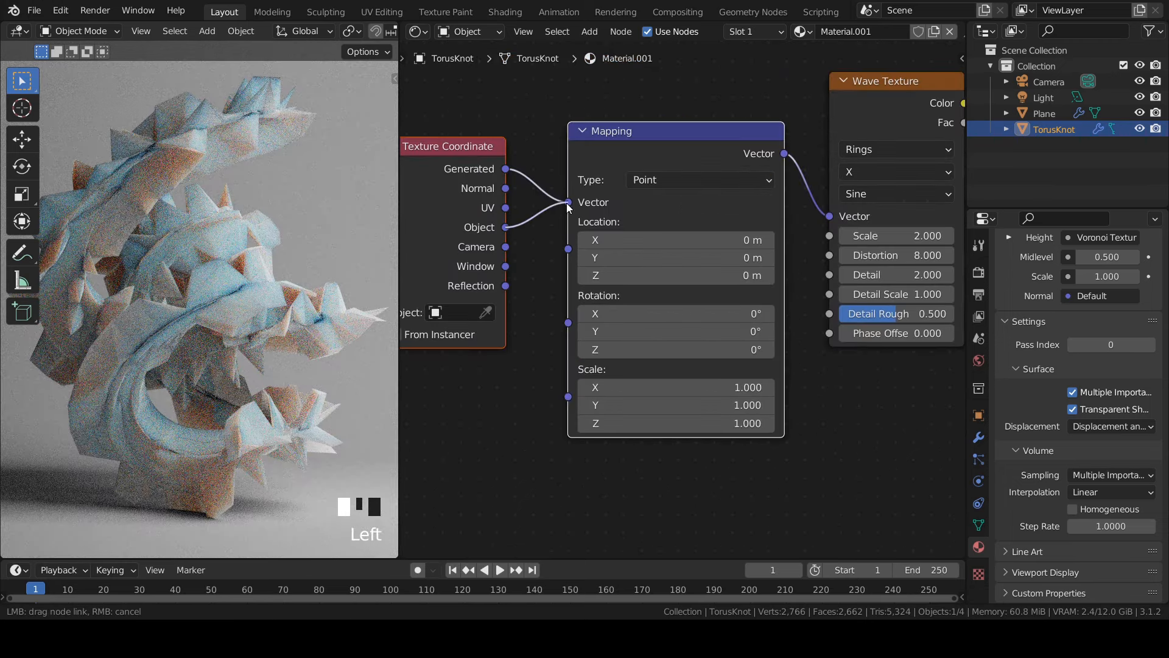
left_click_drag(567, 205, 567, 204)
Set the Displacement node's Midlevel to 0 and lower its Scale to 0.7
middle_click_drag(761, 389, 747, 327)
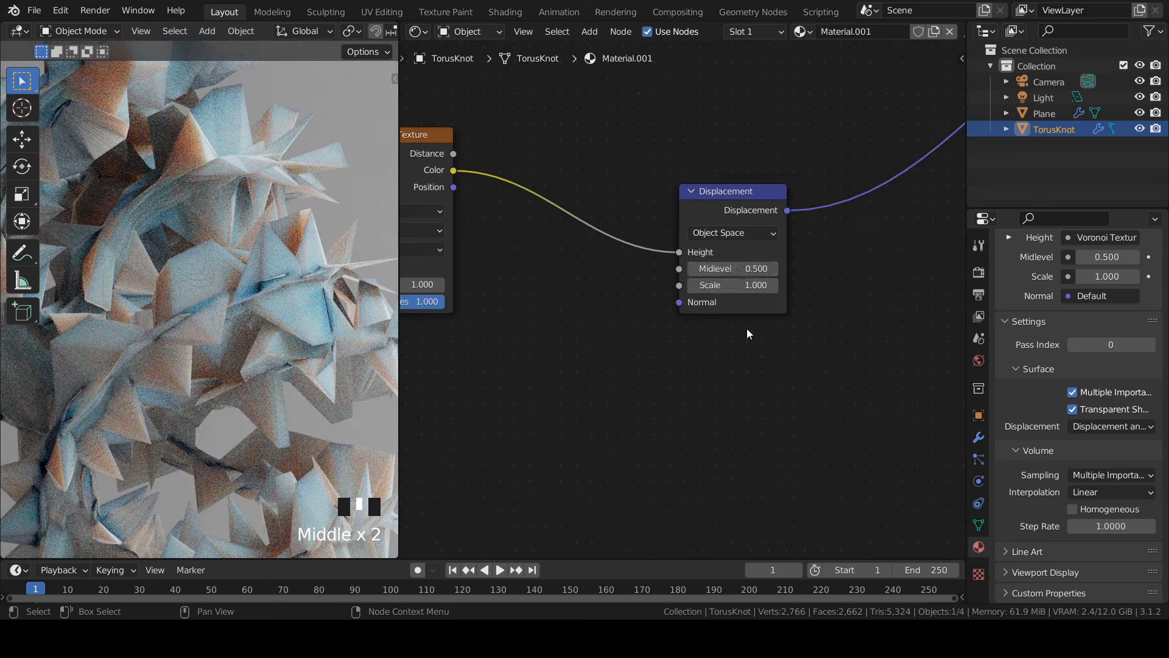
key("Return")
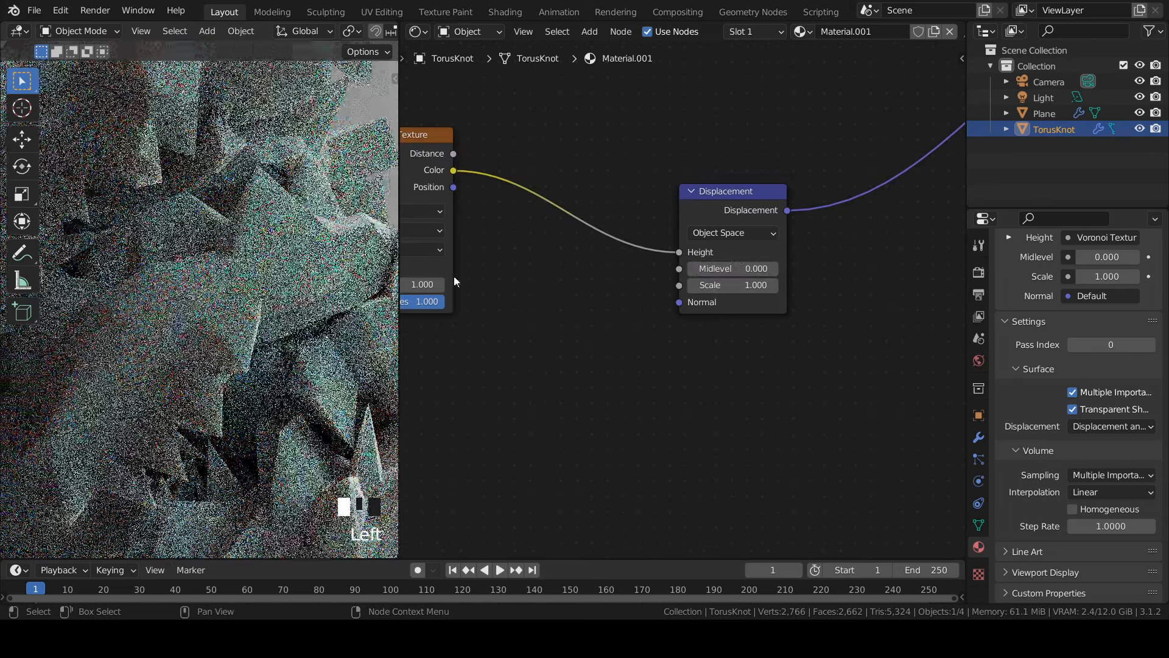
scroll(365, 238, "down", 4)
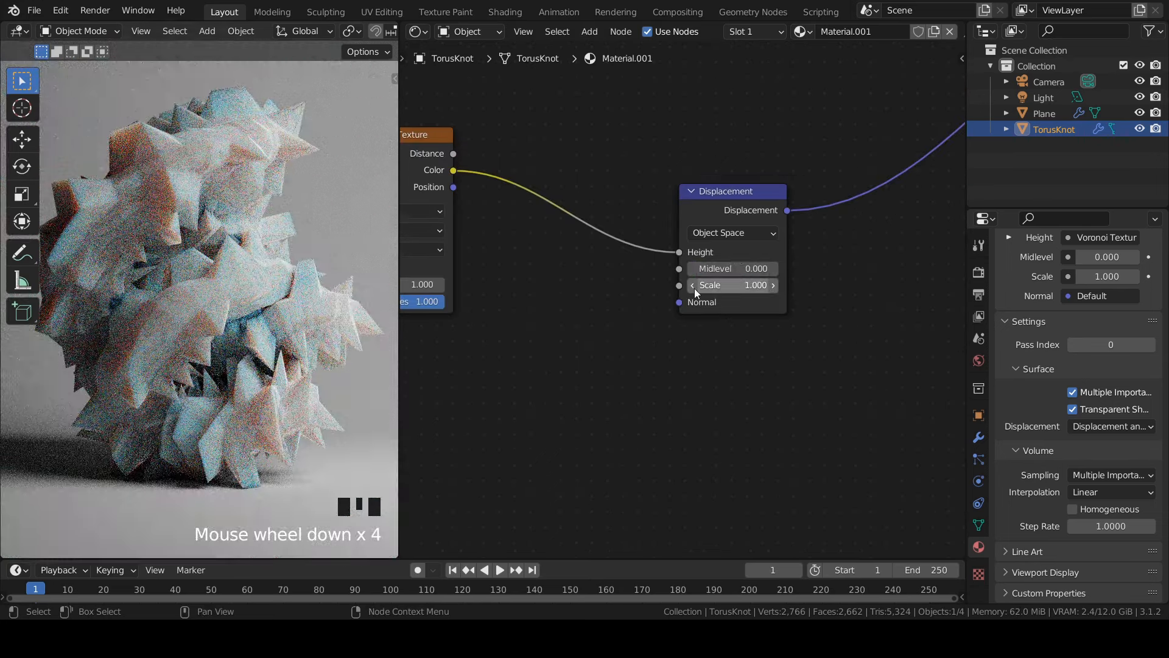
left_click(692, 287)
left_click(691, 286)
left_click(691, 286)
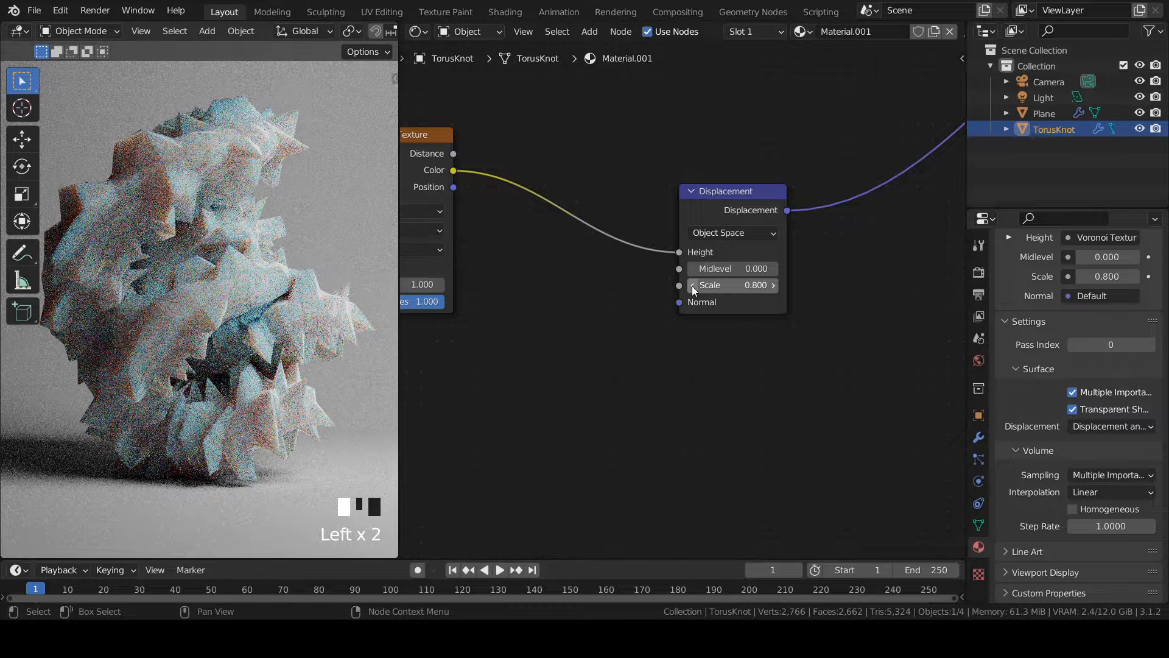
Add a UV sphere to the scene and switch the viewport to solid shading
scroll(382, 205, "down", 1)
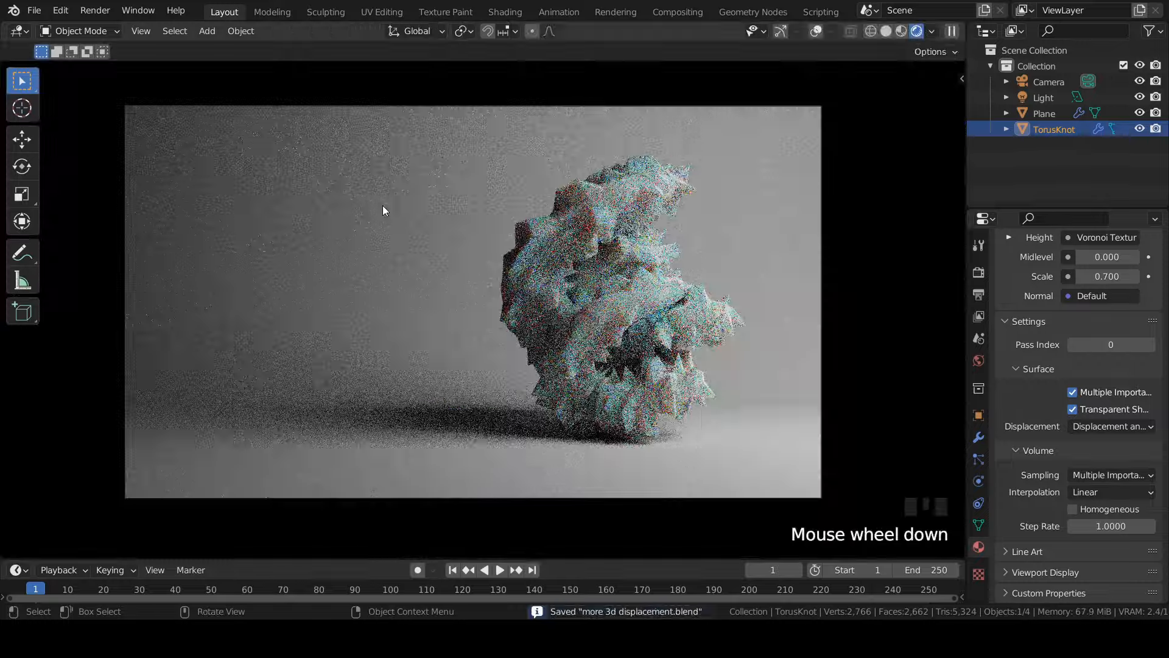
key("shift+a")
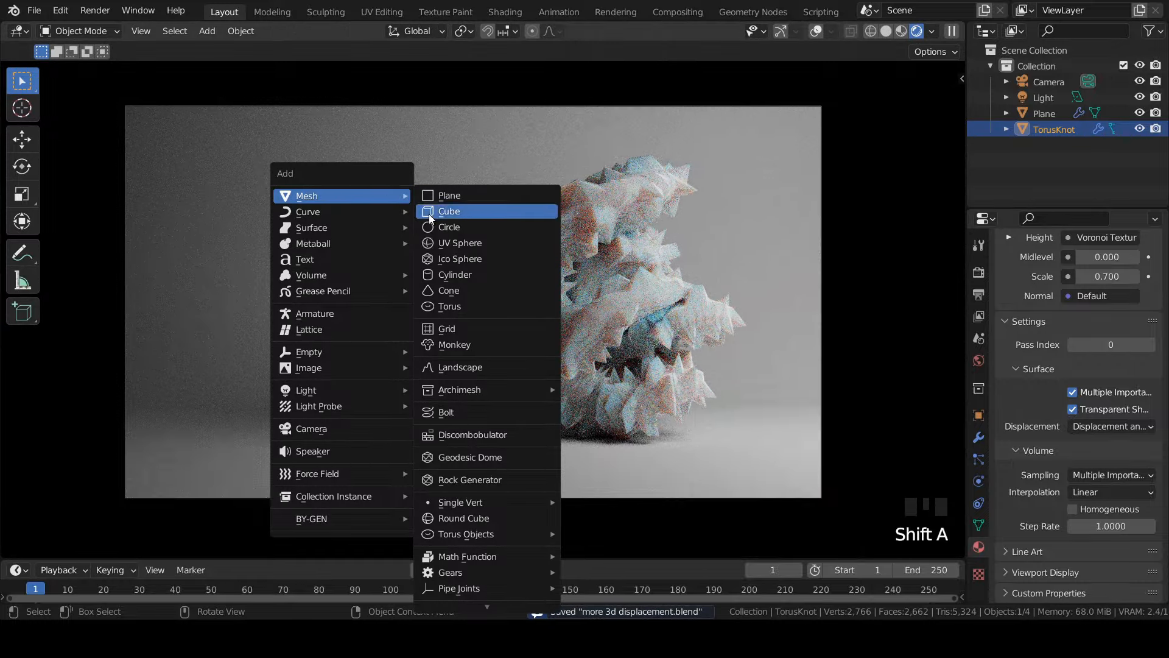
left_click(442, 239)
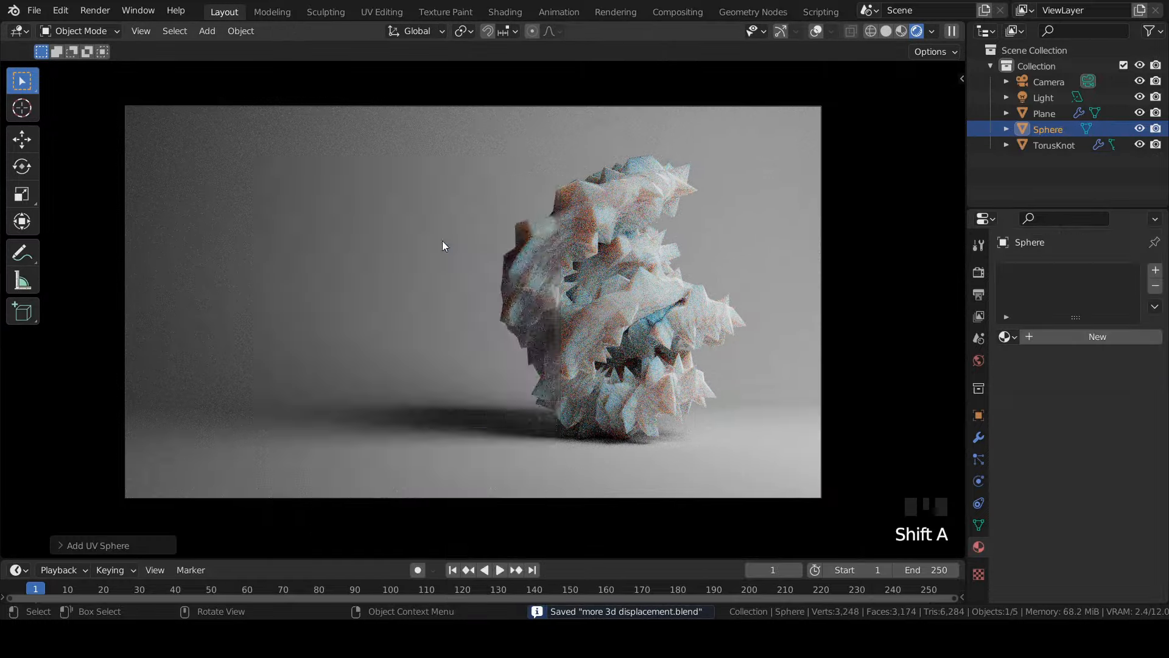
left_click(886, 31)
scroll(512, 254, "up", 3)
Subdivide the sphere's entire mesh with 5 cuts, with the viewport overlays turned on
key("Tab")
right_click(478, 233)
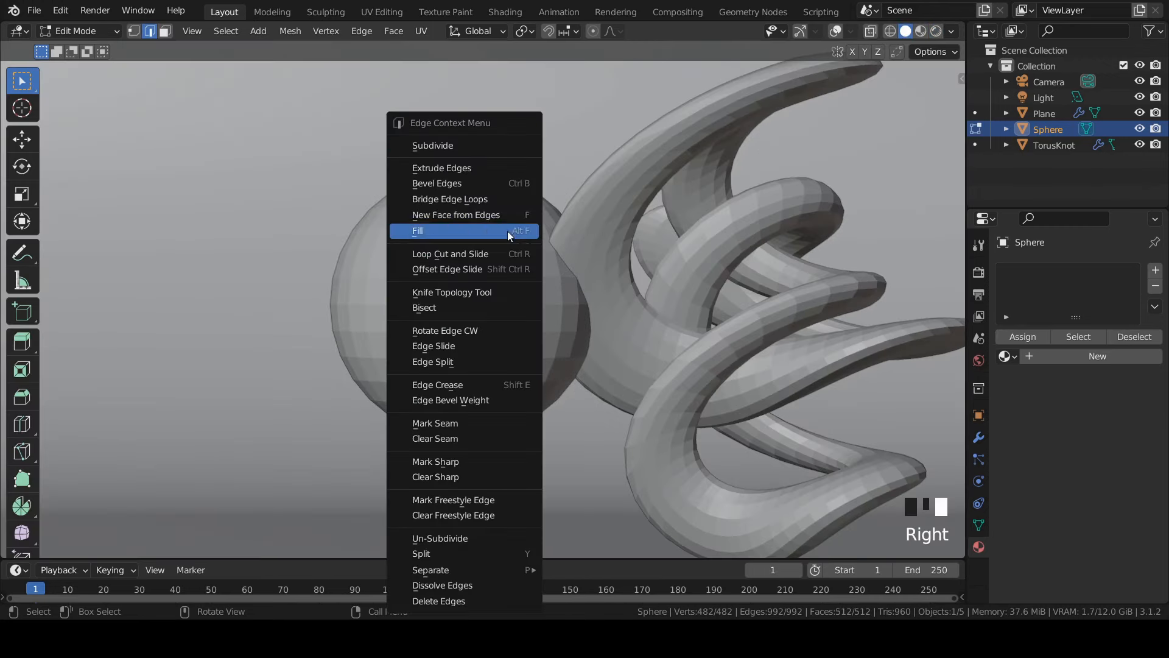
left_click(477, 149)
left_click(843, 34)
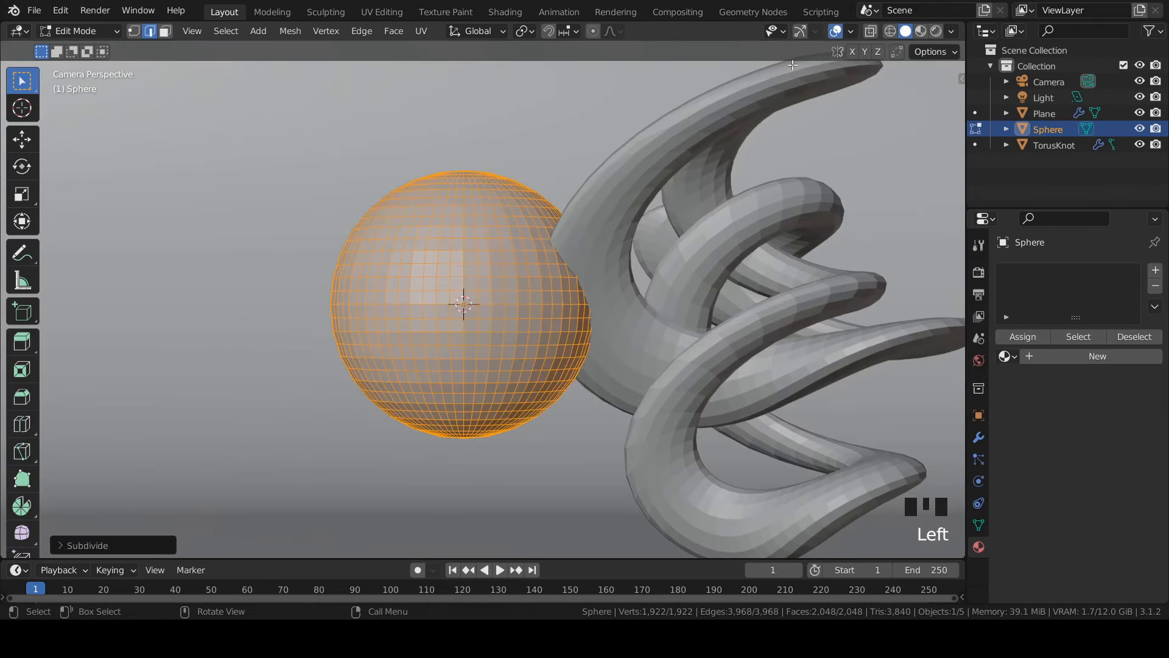
left_click(59, 544)
left_click(260, 438)
left_click(260, 437)
left_click(260, 437)
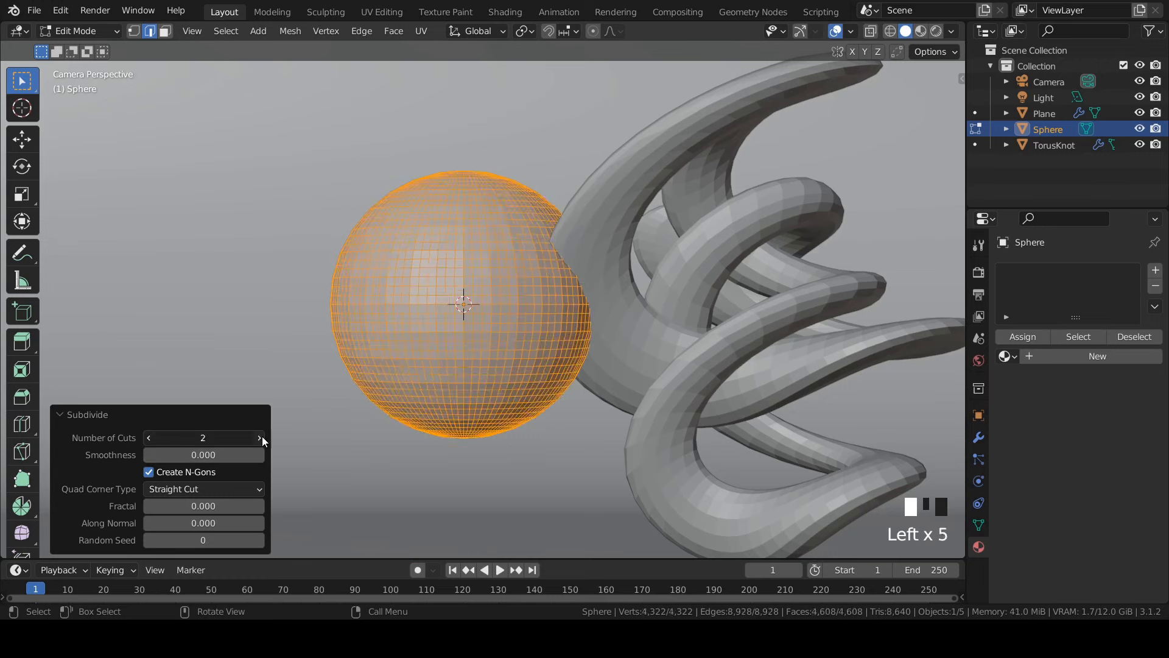
left_click(260, 437)
left_click(260, 437)
left_click(260, 438)
left_click(260, 437)
left_click(150, 439)
Set the sphere subdivision's Smoothness to 1 and save the file
left_click(207, 455)
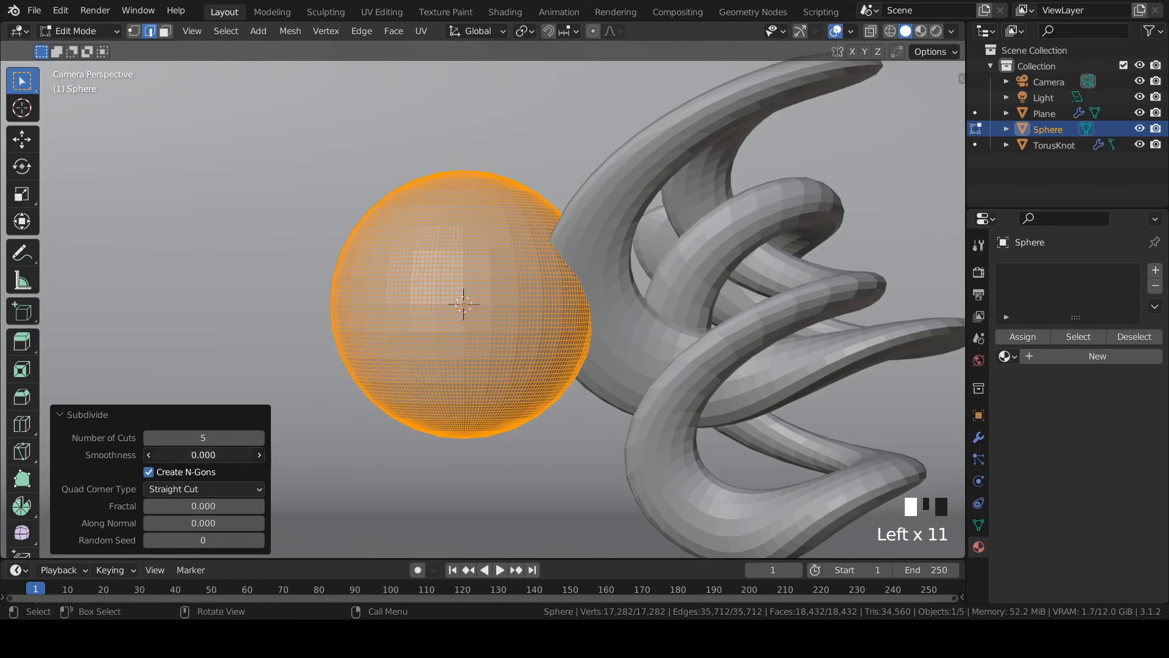
type("1")
key("Return")
key("ctrl+s")
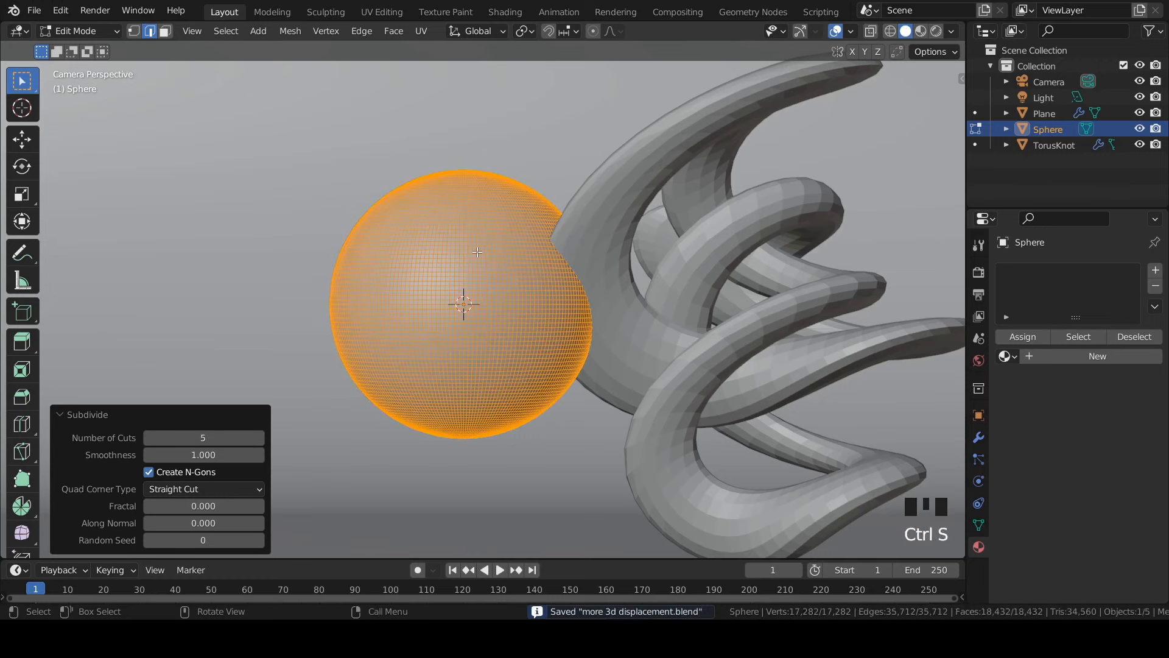
Return the sphere to Object Mode and shade it smooth
key("Tab")
right_click(477, 232)
left_click(477, 232)
Move the sphere -10 m along the global Y axis
scroll(451, 283, "down", 5)
key("g")
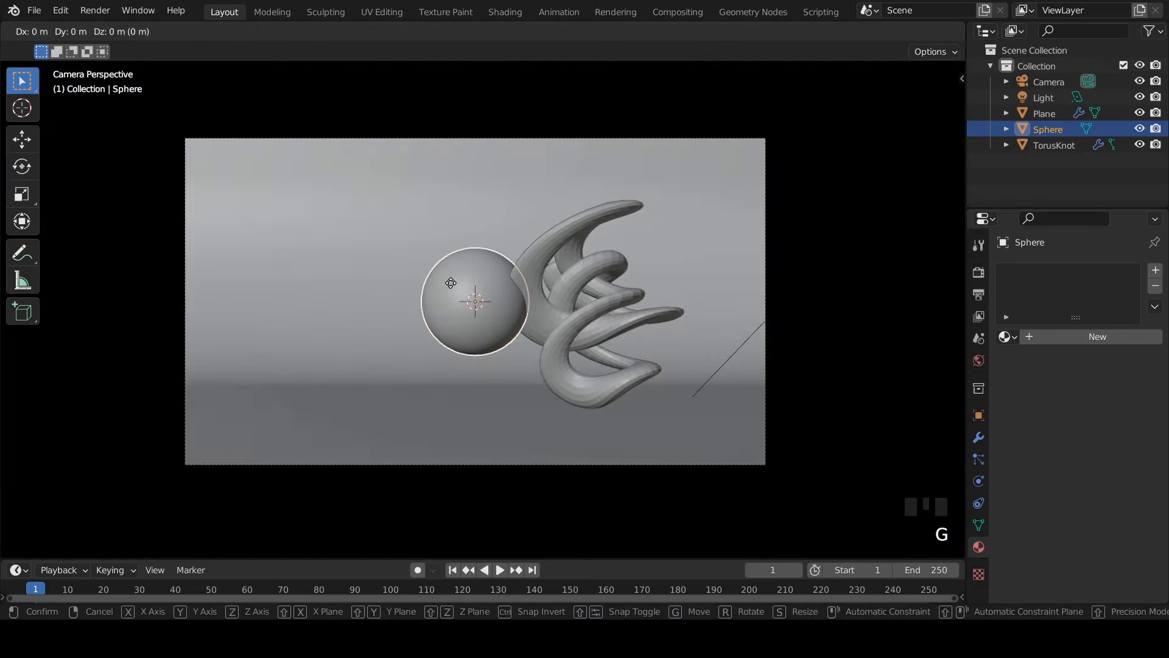
key("y")
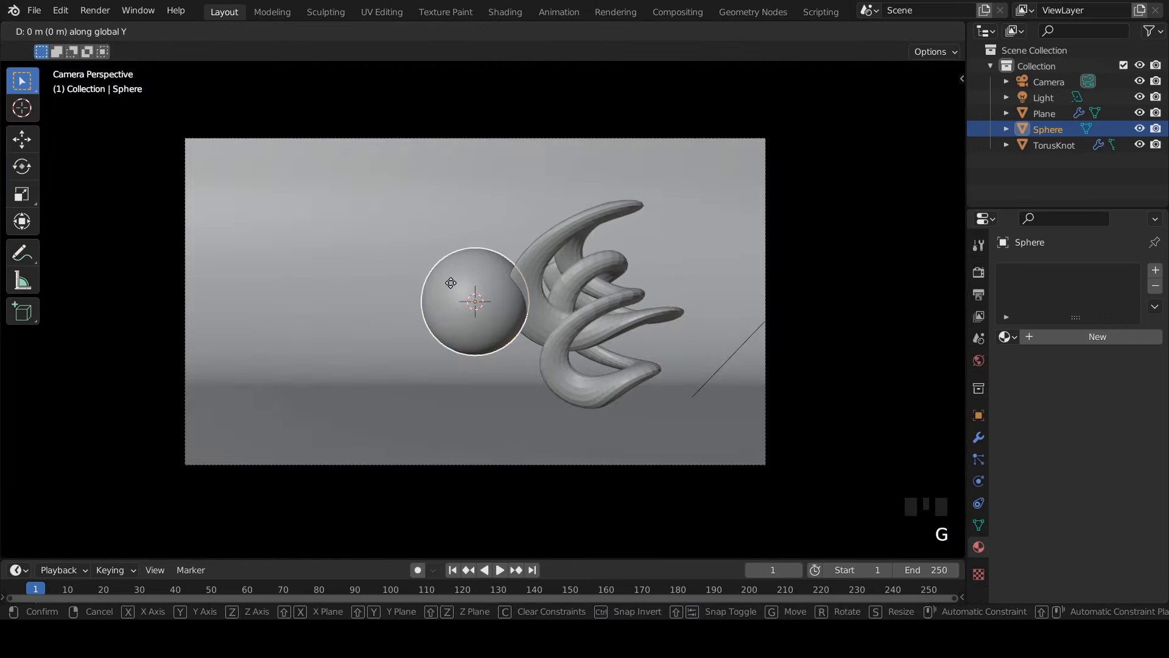
type("-10")
key("Return")
Add a Hair particle system with 100 particles to the torus knot
scroll(451, 283, "up", 2)
left_click(693, 320)
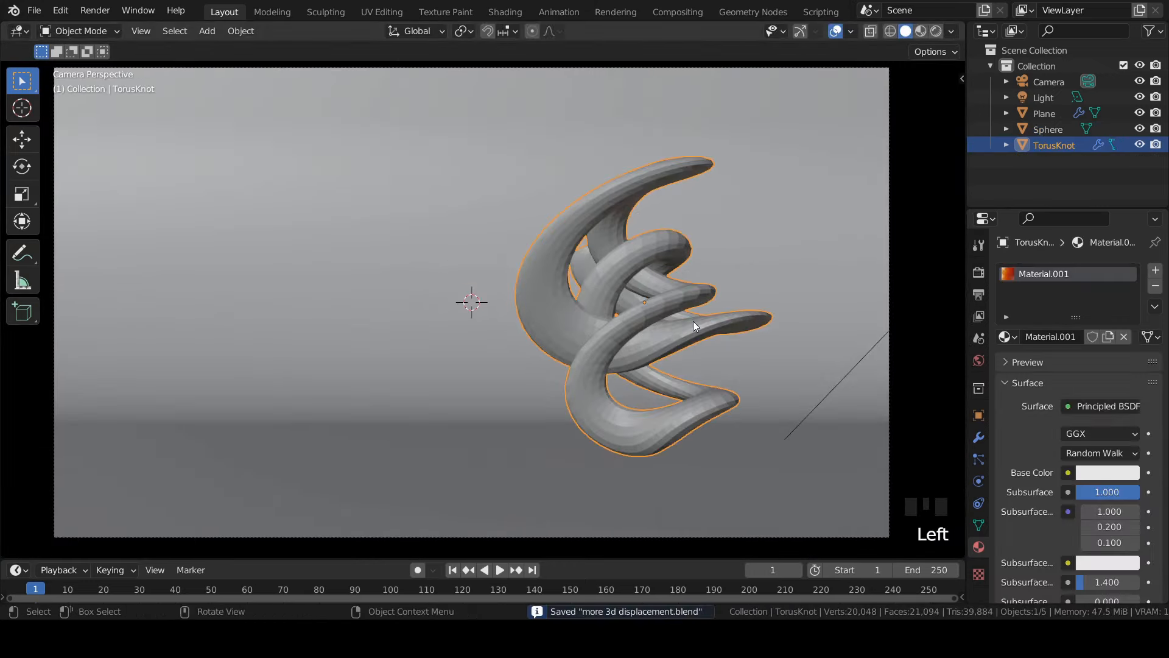
left_click(979, 462)
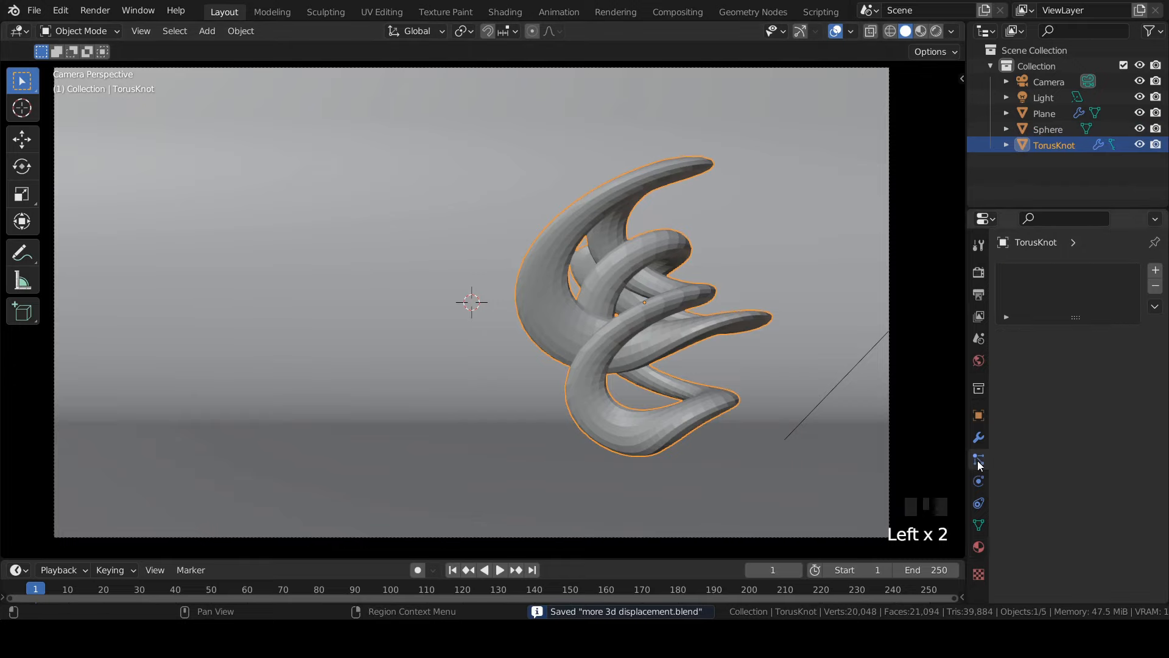
left_click(1156, 270)
left_click(1112, 352)
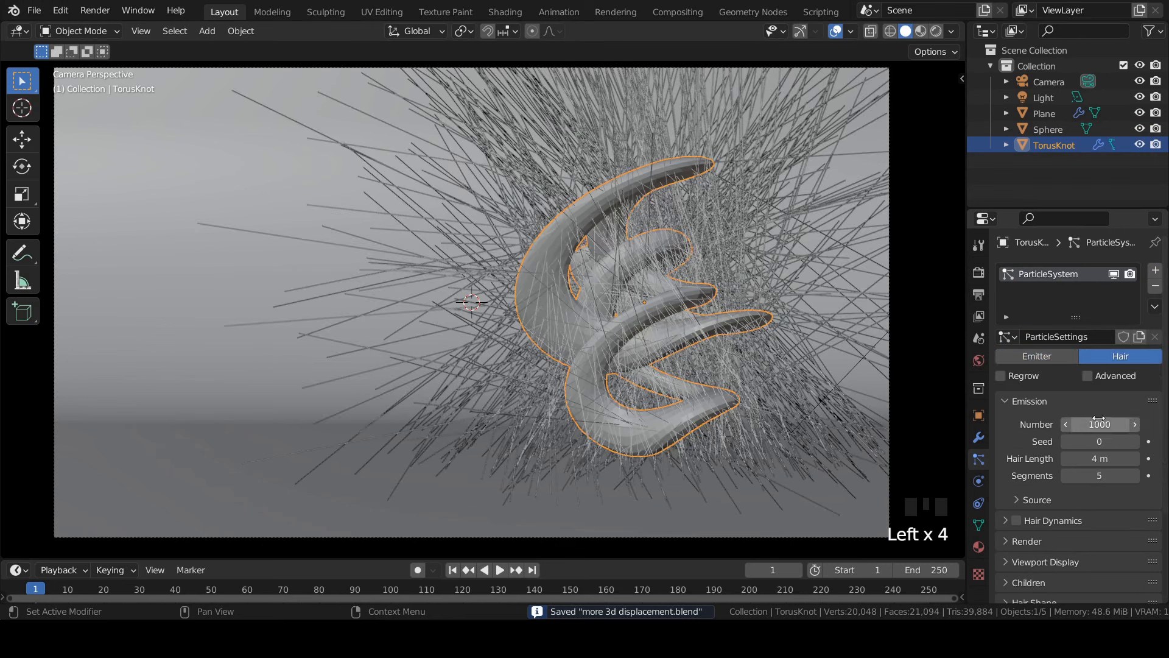
left_click(1099, 420)
type("100")
key("Return")
Render the torus knot's hair particles as Object, using the Sphere as the instance object
scroll(1096, 423, "down", 6)
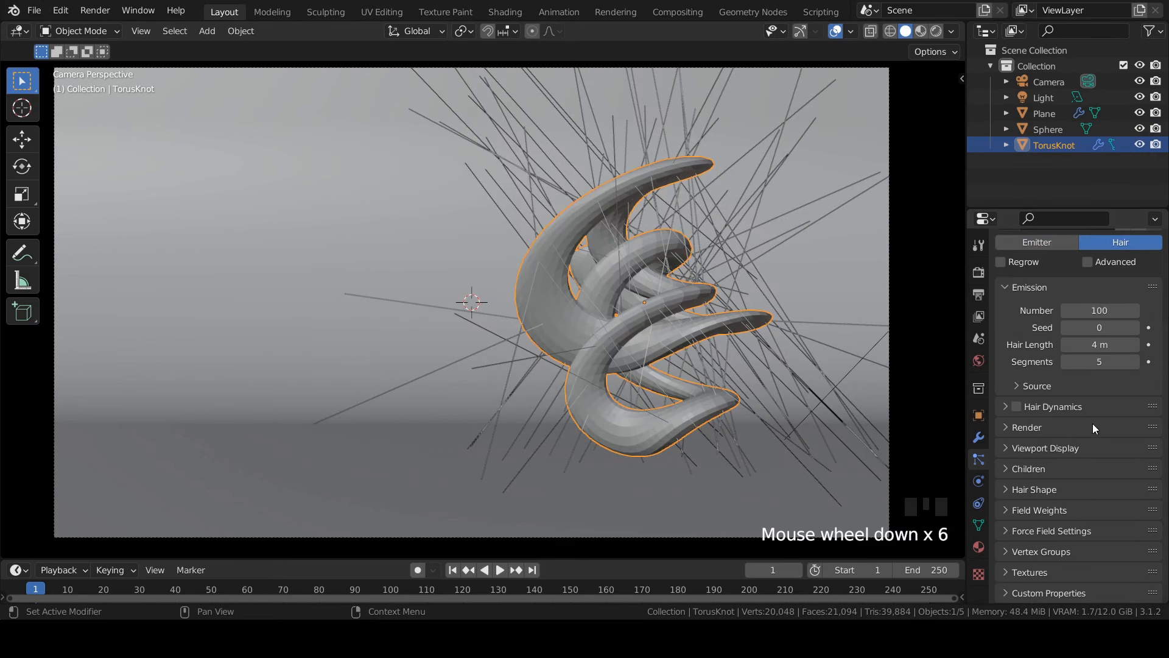
left_click(1023, 425)
left_click_drag(1091, 451, 1059, 500)
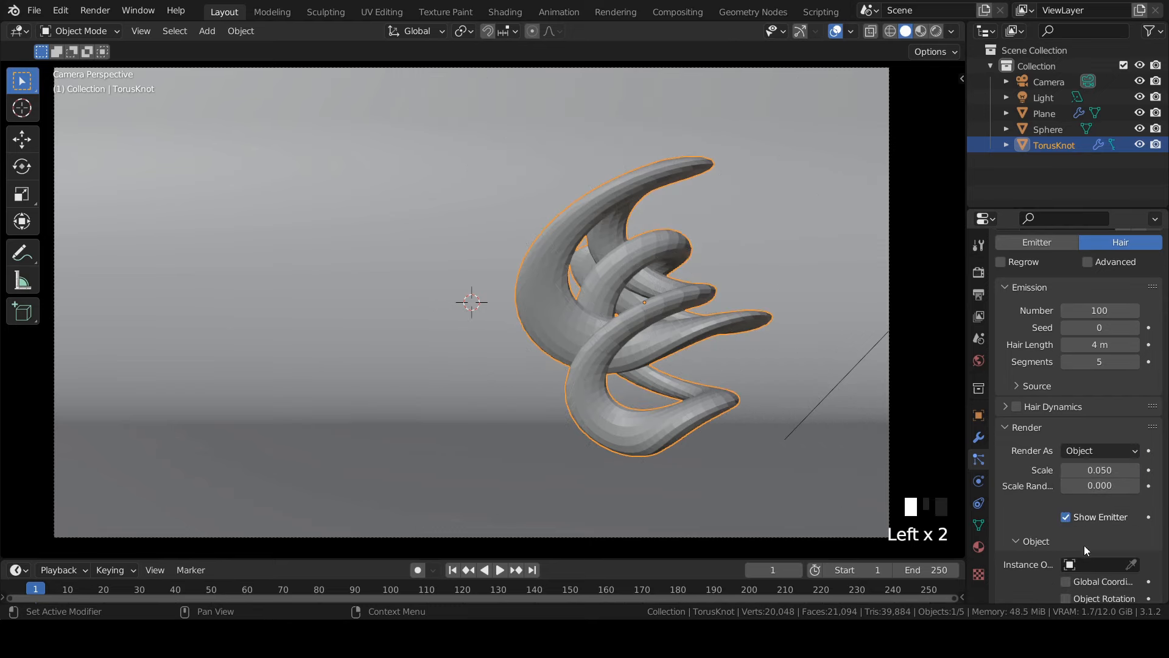
left_click(1096, 564)
left_click(1029, 483)
Move the particle system to the start of the torus knot's modifier stack and reopen the particle settings
left_click(979, 437)
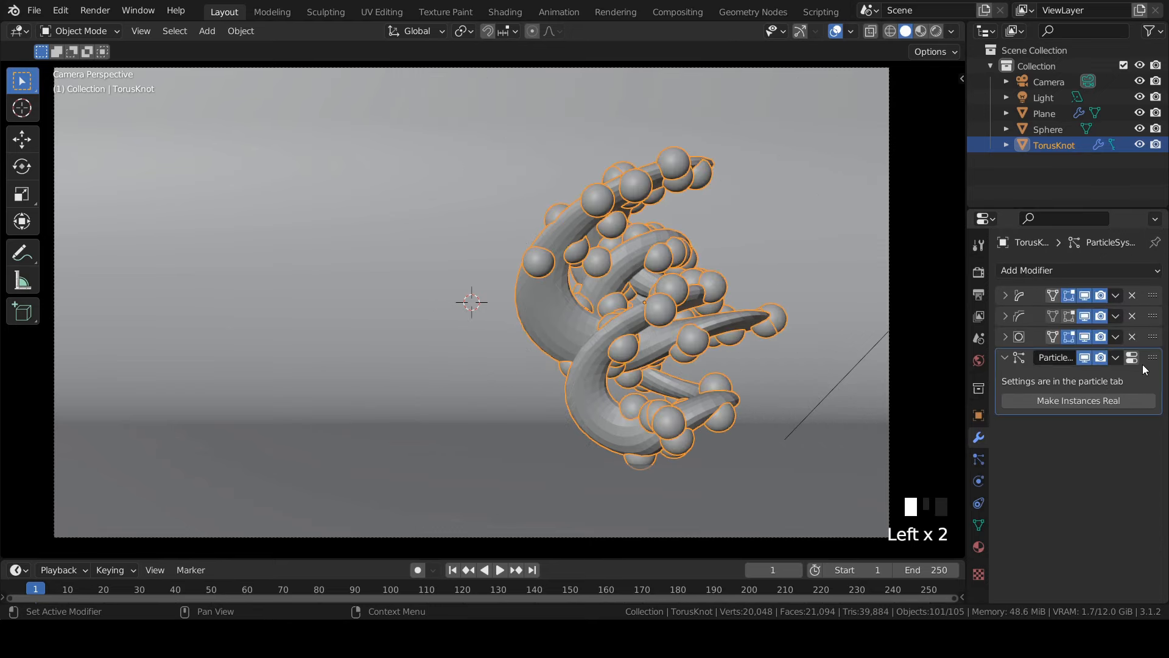
left_click_drag(1154, 363, 1156, 225)
left_click(1076, 243)
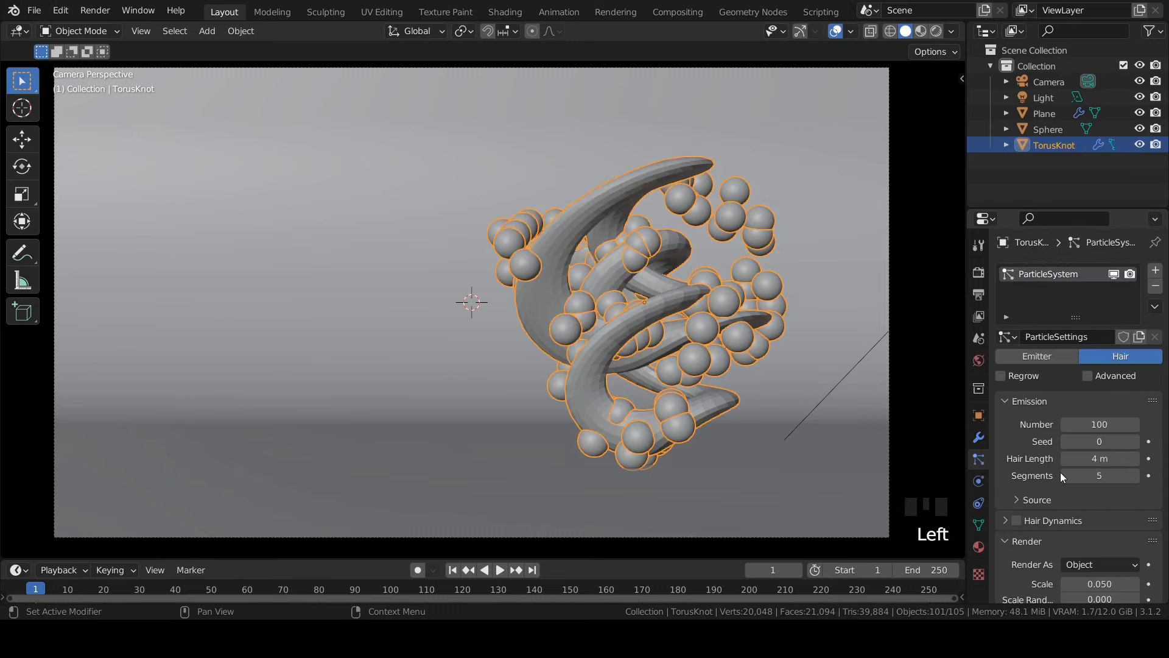
Set the particles' Scale Randomness to 1, Scale to 0.060 and emission Seed to 4
scroll(1060, 473, "down", 5)
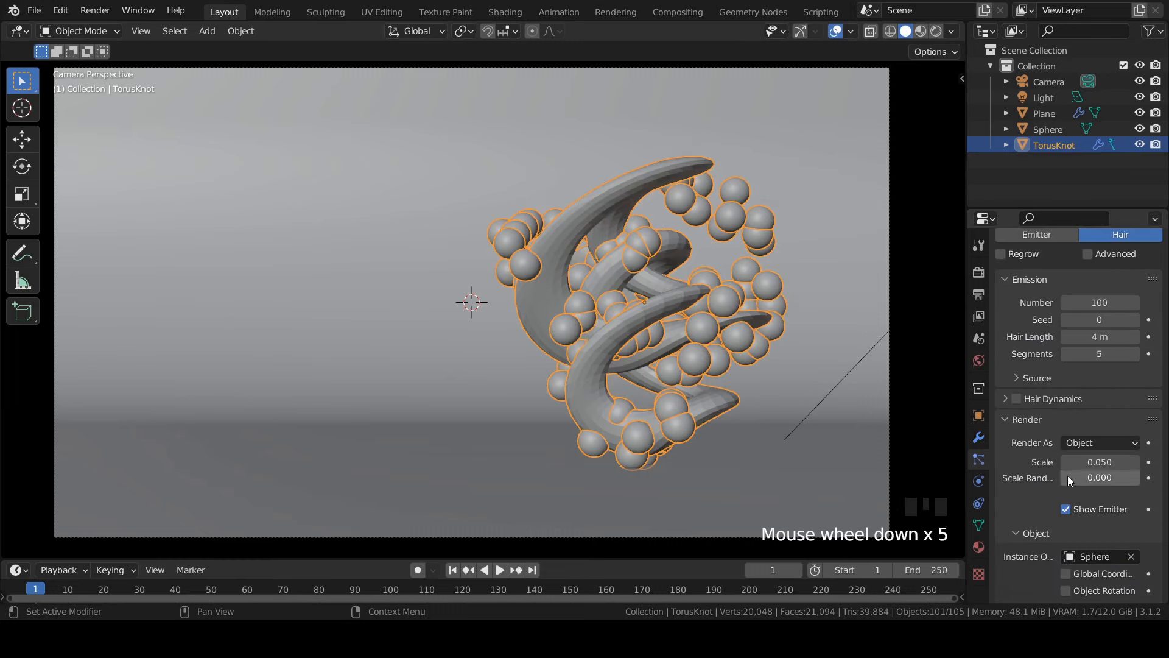
left_click_drag(1068, 476, 1133, 476)
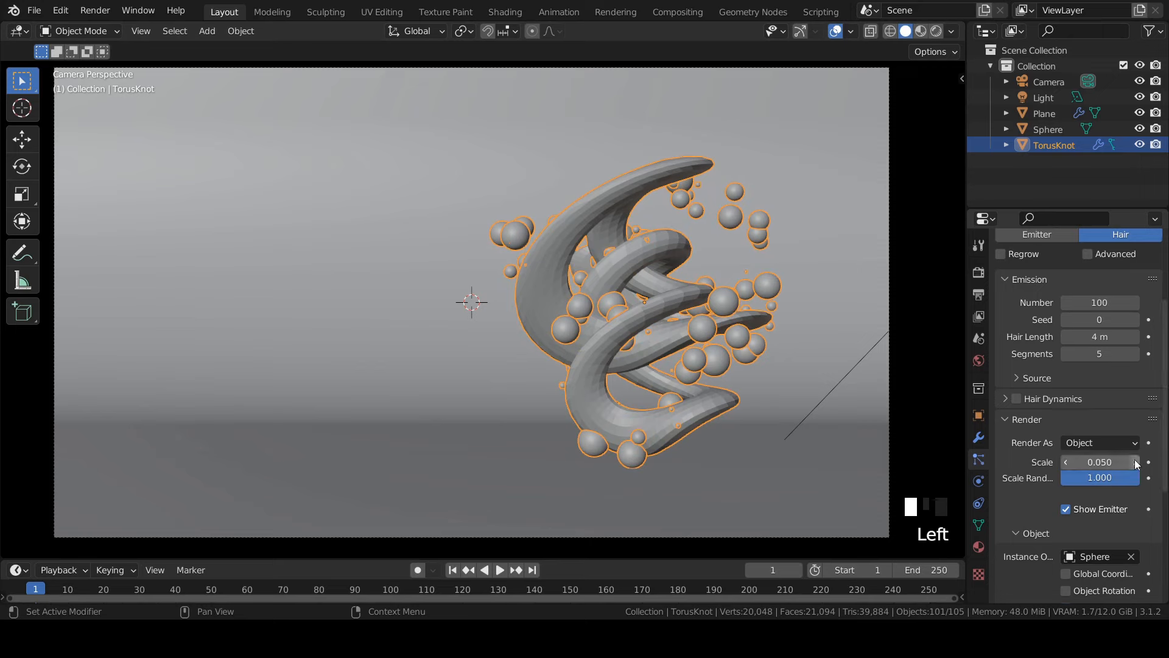
left_click(1136, 462)
left_click(1136, 320)
left_click(1136, 320)
left_click(1137, 319)
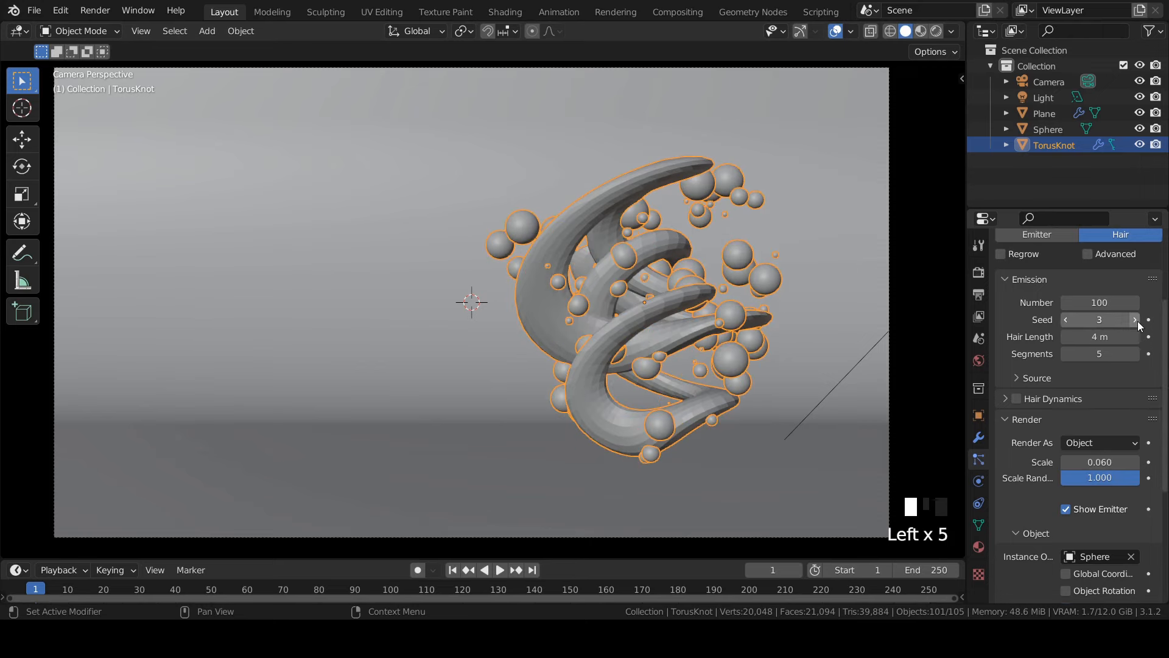
left_click(1136, 320)
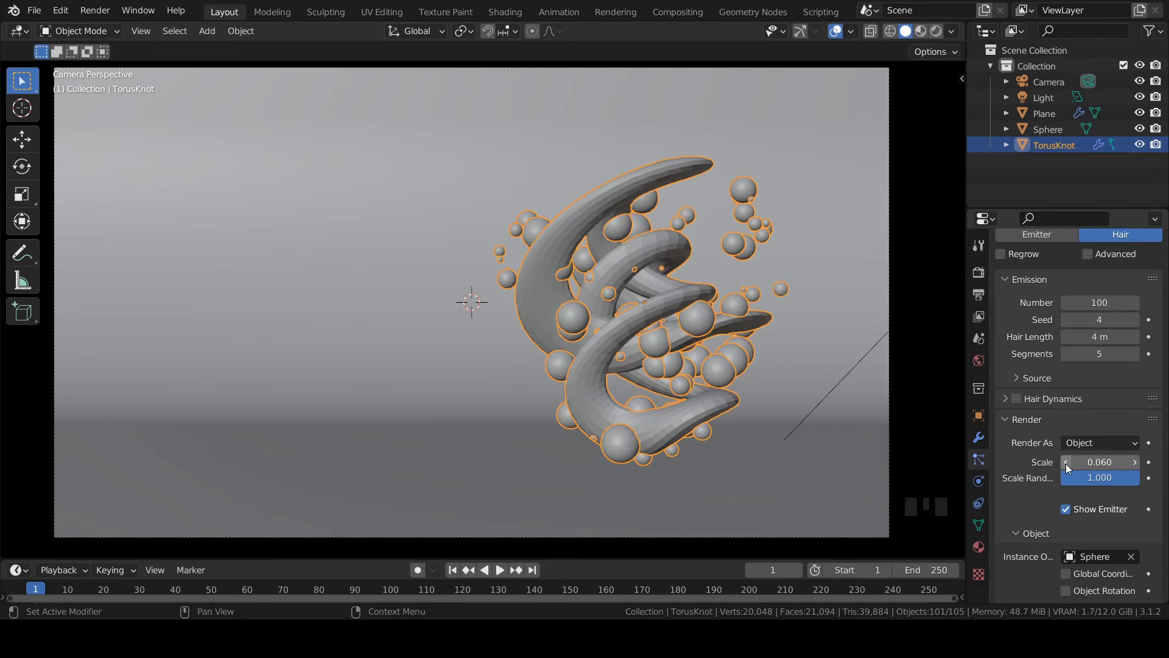
Select the sphere and enter Edit Mode on its mesh
scroll(1066, 463, "up", 4)
left_click(700, 217)
key("Tab")
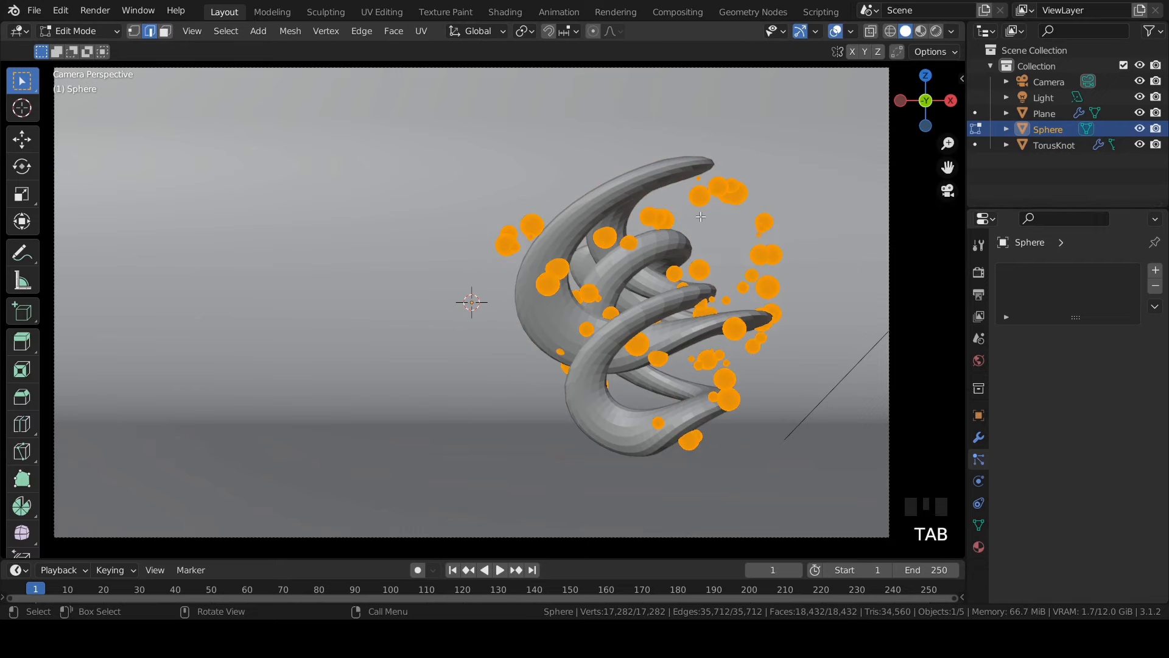
Try offsetting the sphere's mesh freely and along the global X axis, undoing both moves
key("g")
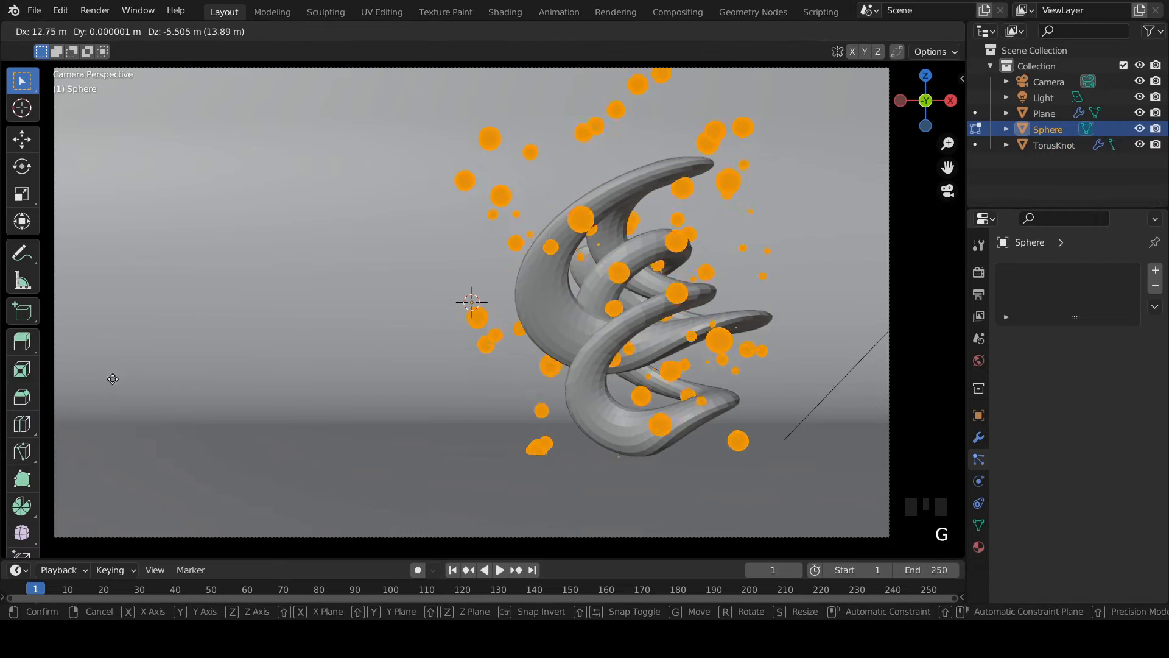
left_click(112, 378)
key("ctrl+z")
key("g")
key("x")
left_click(882, 451)
key("ctrl+z")
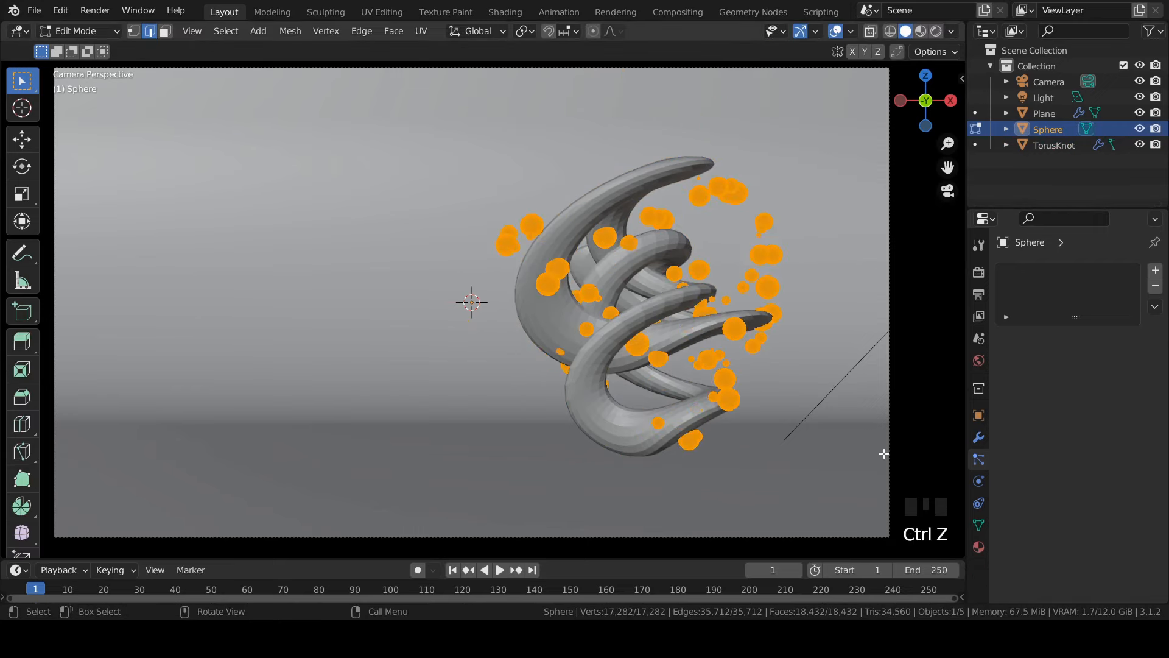
Offset the sphere's whole mesh along the positive global Y axis, save the file and return to Object Mode
key("g")
key("y")
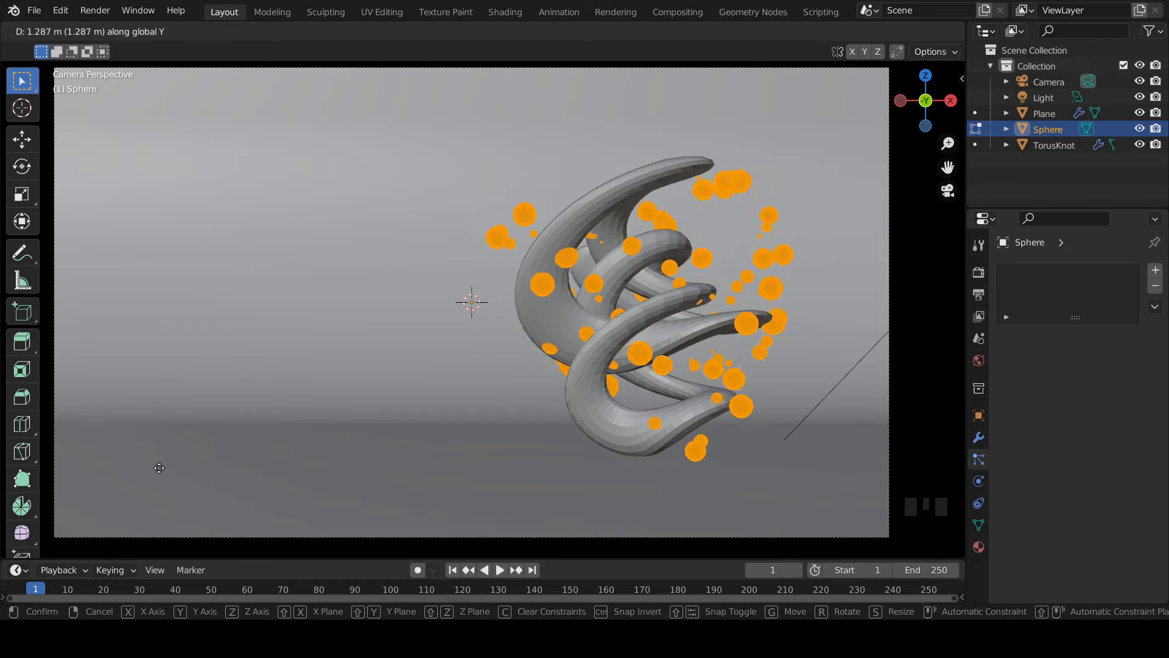
left_click(250, 488)
key("ctrl+s")
key("Tab")
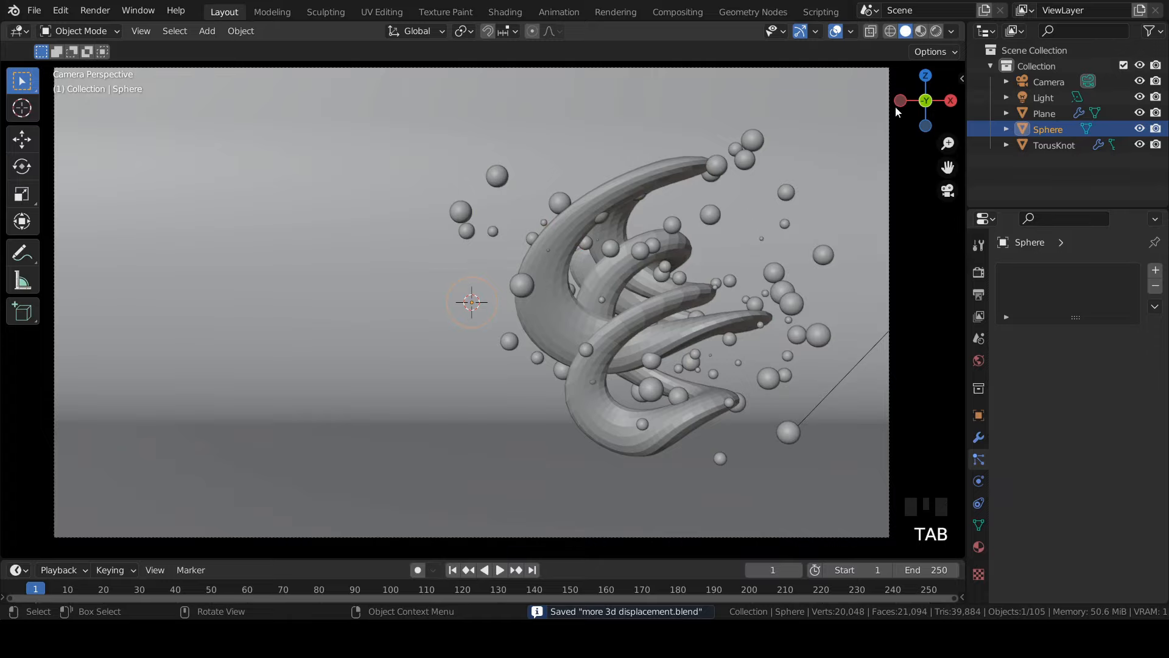
Show the scene in rendered viewport shading, save the file and select the torus knot
left_click(938, 31)
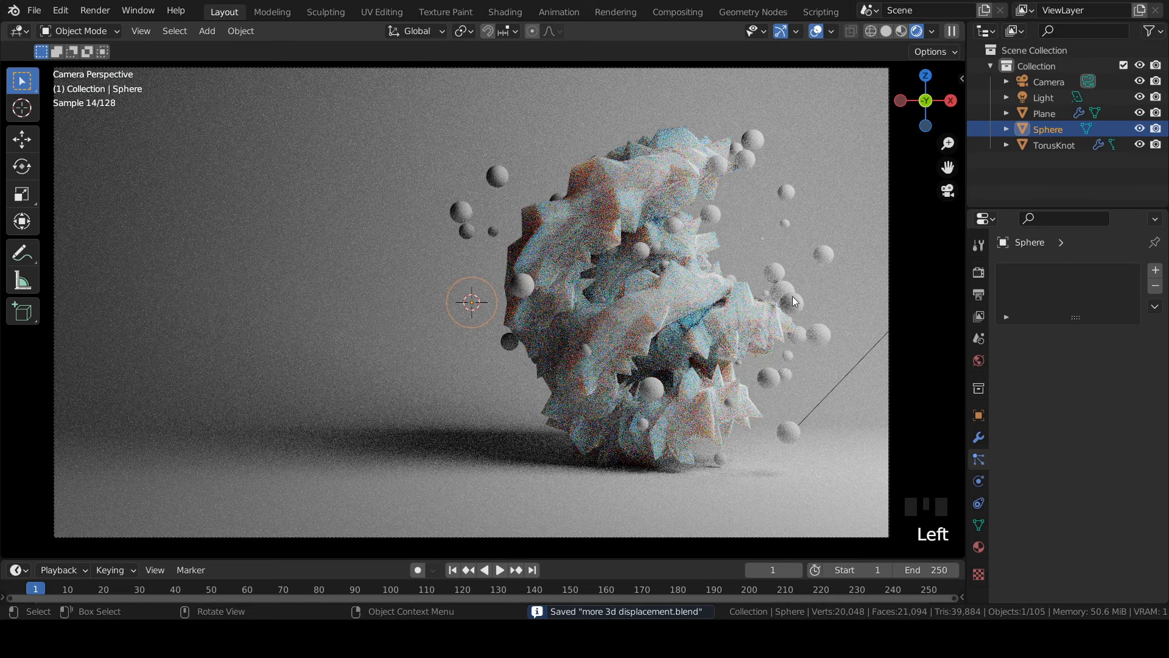
key("ctrl+s")
left_click(1054, 145)
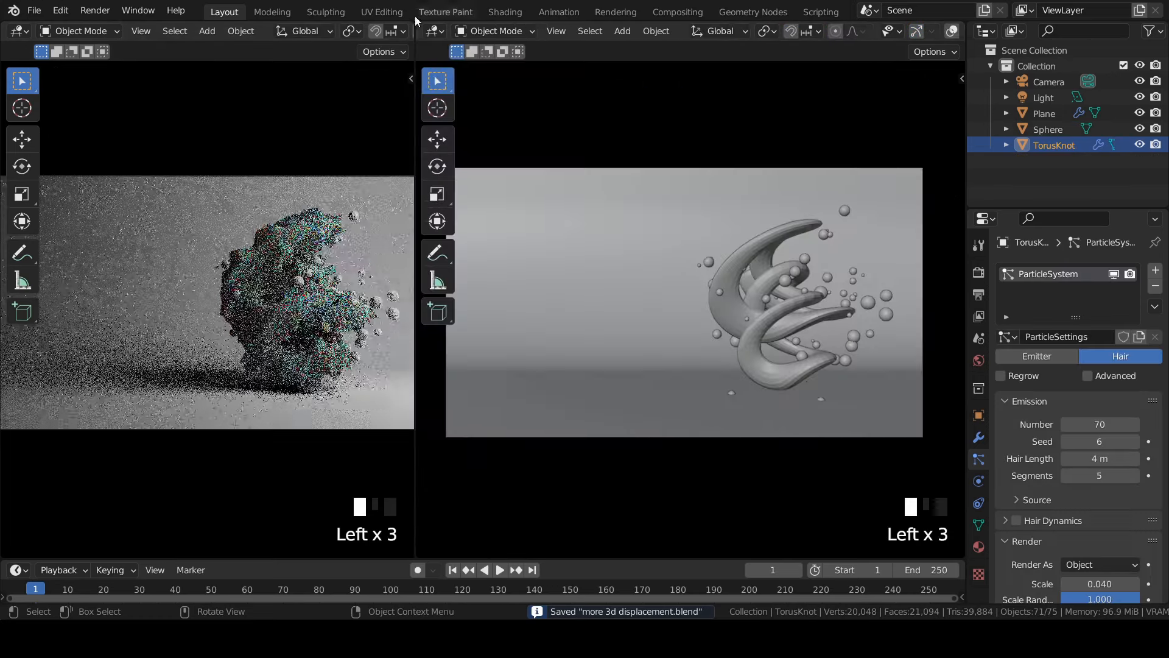
Turn the solid-shaded viewport into a Shader Editor and create a new material for the sphere
left_click(433, 30)
left_click(457, 176)
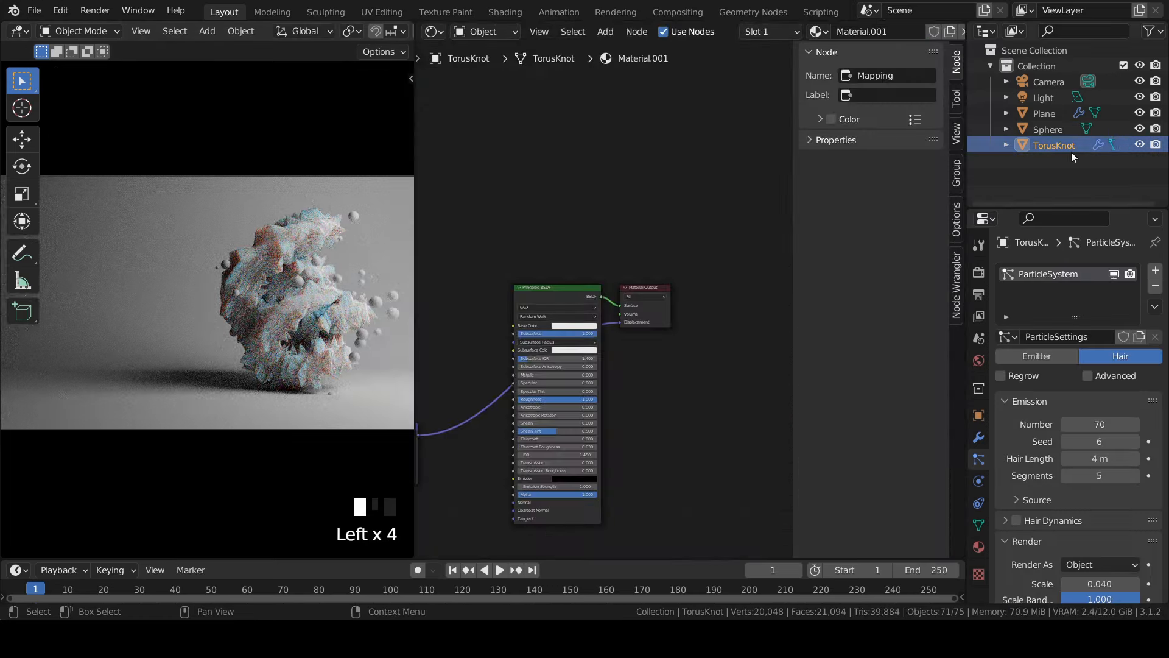
left_click(1046, 130)
key("n")
left_click(811, 31)
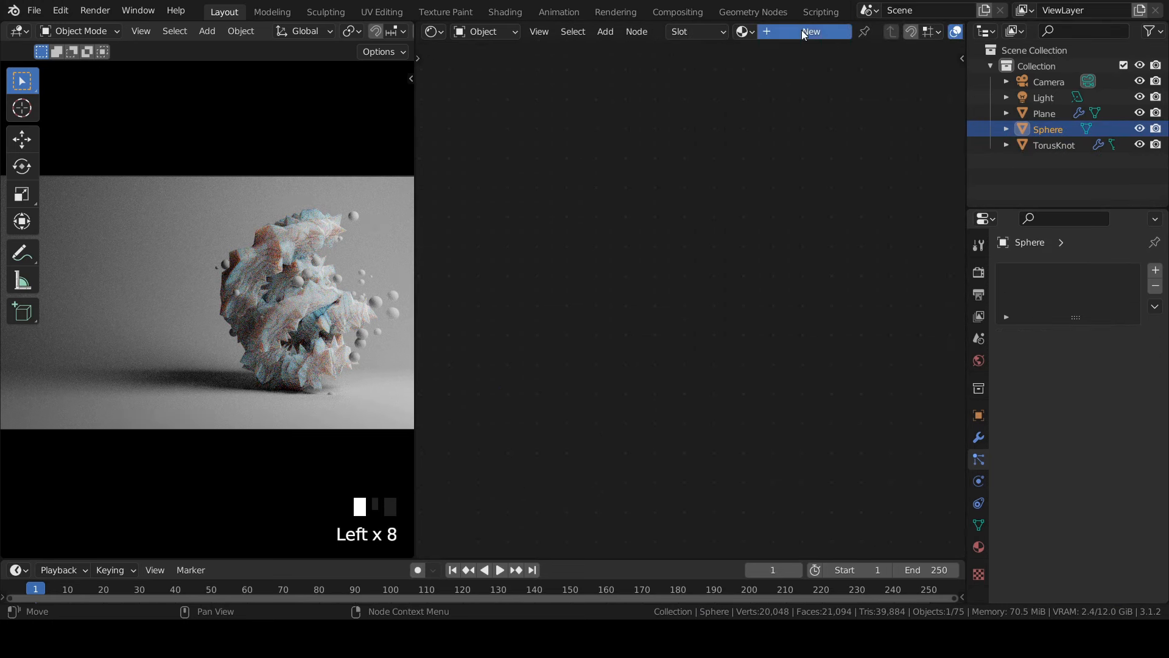
Set the sphere material's Specular to 0, Roughness to 1 and Subsurface to 1
scroll(790, 375, "up", 10)
left_click_drag(798, 335, 670, 335)
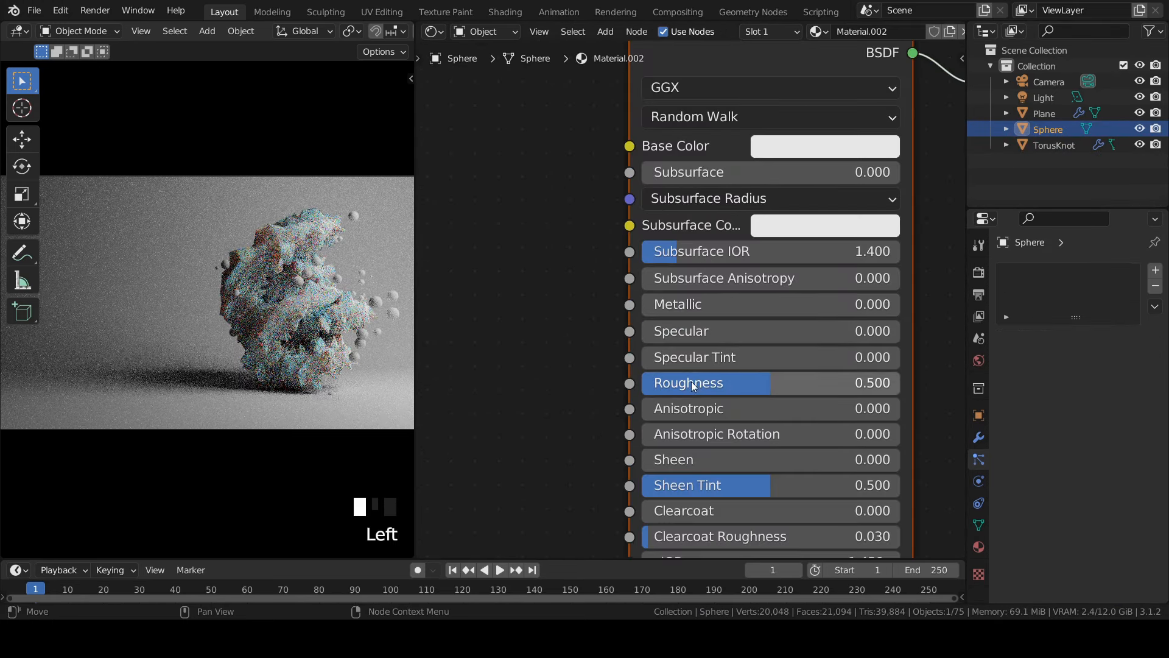
left_click_drag(694, 382, 852, 383)
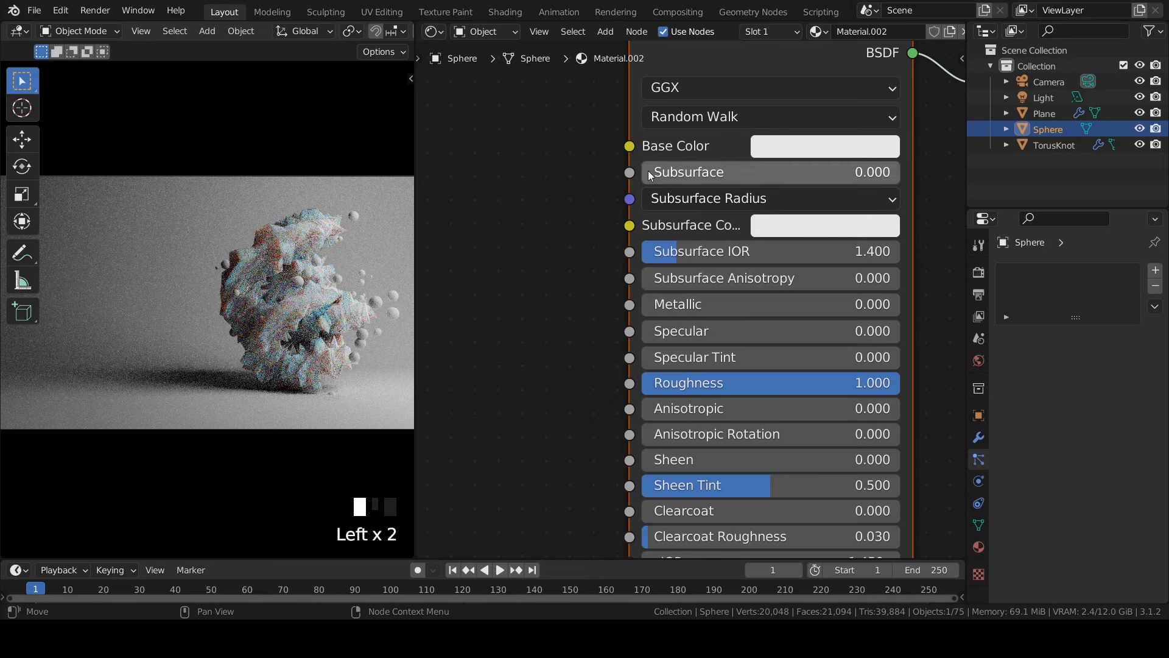
left_click_drag(785, 173, 889, 173)
Add a ColorRamp node and connect its Color output to the Principled BSDF's Subsurface Color
key("shift+a")
type("col")
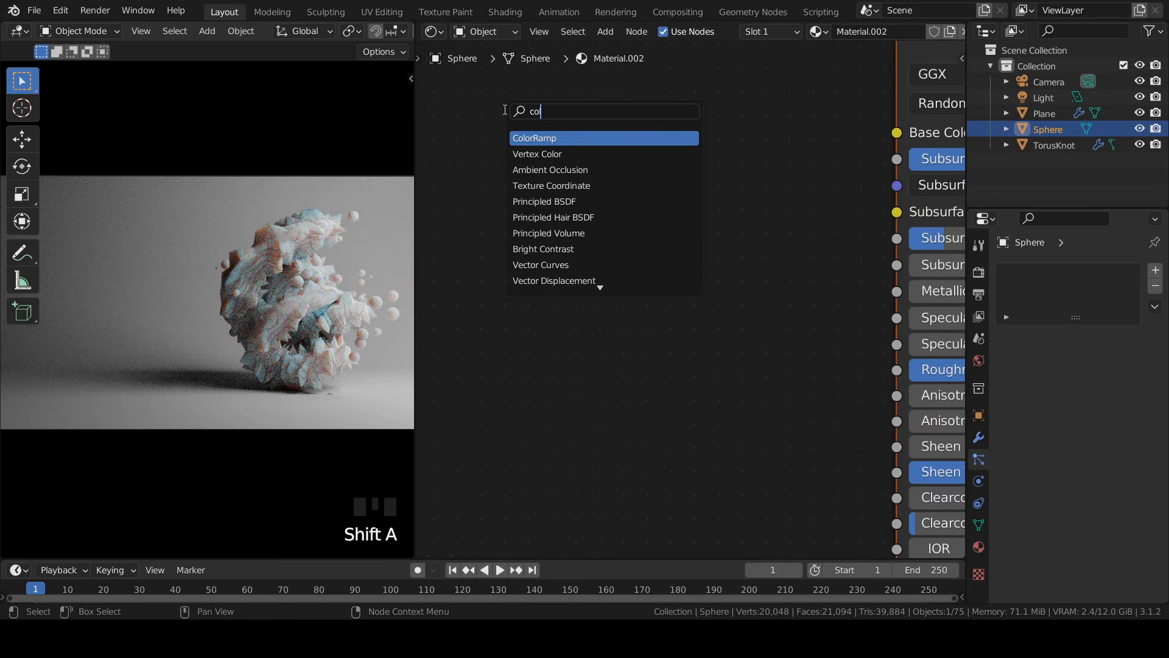
left_click(551, 137)
left_click(522, 163)
middle_click_drag(816, 215, 669, 179)
left_click_drag(626, 155, 750, 176)
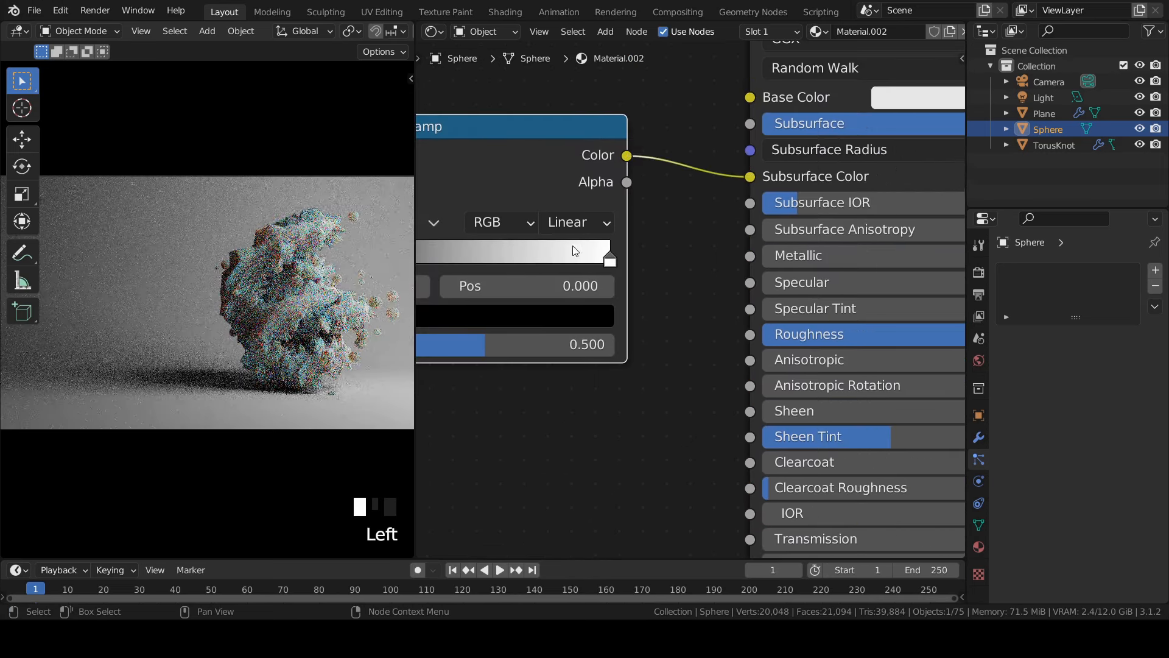
Add an Object Info node and connect its Random output to the ColorRamp's Fac
middle_click_drag(548, 244, 831, 272)
key("shift+a")
type("info")
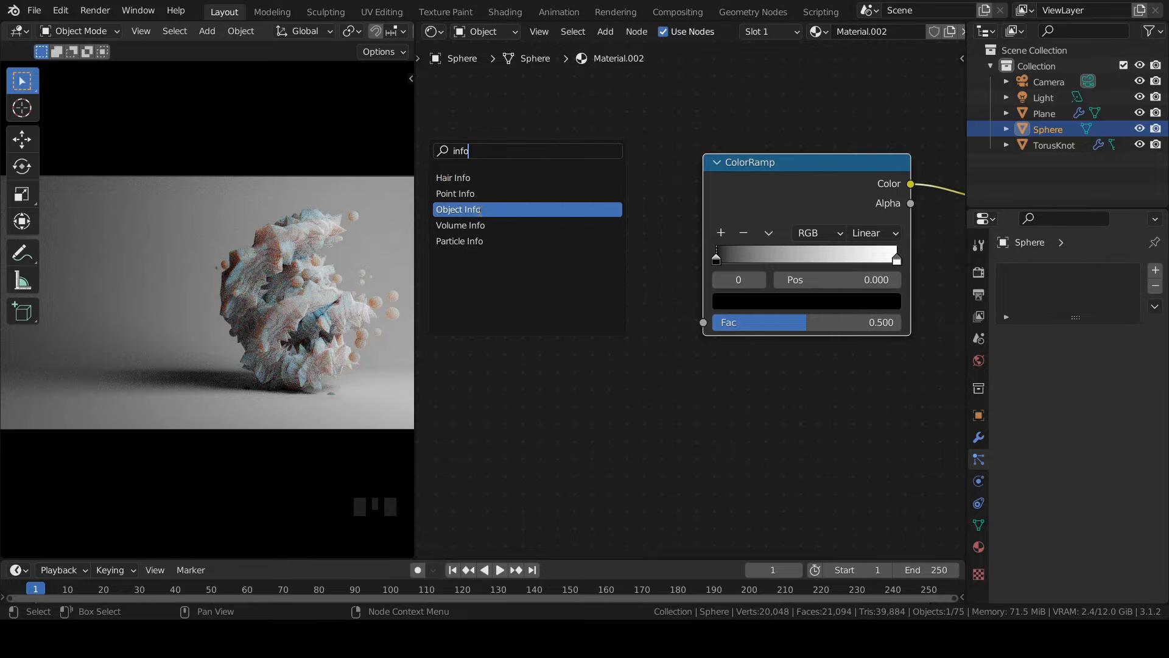
left_click(458, 209)
left_click_drag(548, 256, 719, 328)
Add three more color stops to the ColorRamp, spreading five stops along the gradient
scroll(720, 328, "up", 5)
middle_click_drag(720, 328, 519, 335)
left_click(535, 209)
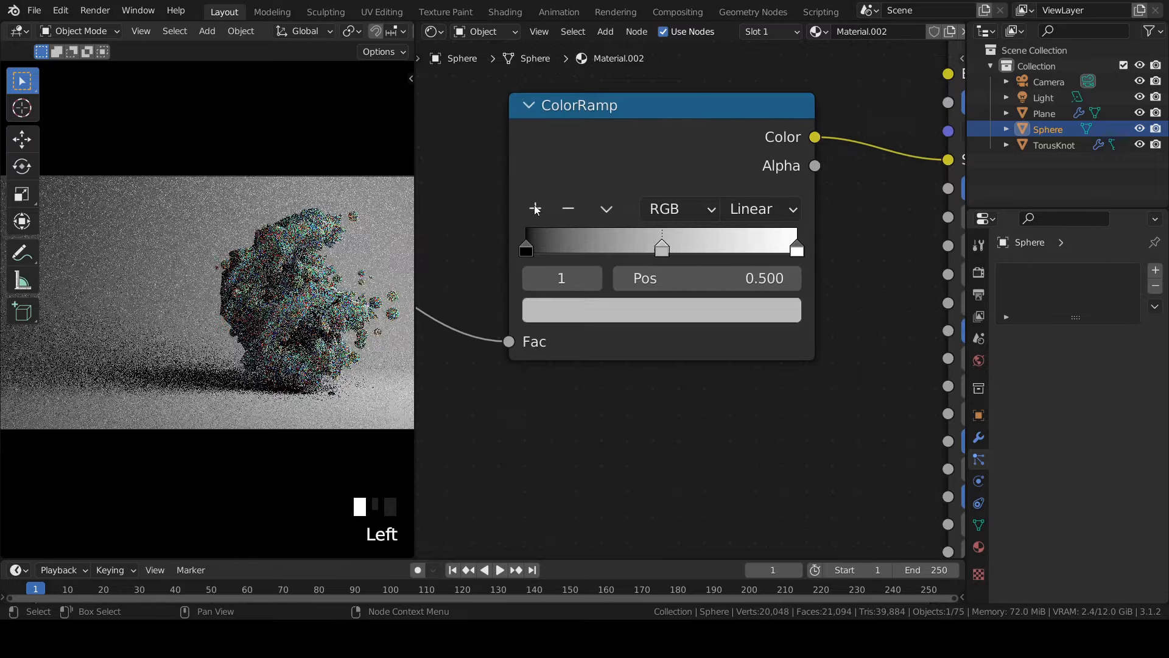
left_click(535, 209)
left_click(794, 246)
left_click(535, 209)
scroll(536, 209, "down", 4)
Give the ColorRamp stops different colors, making the middle stop pink with H 0.865, S 0.787 and V 0.468
left_click(669, 307)
left_click(670, 262)
left_click(669, 307)
left_click(674, 128)
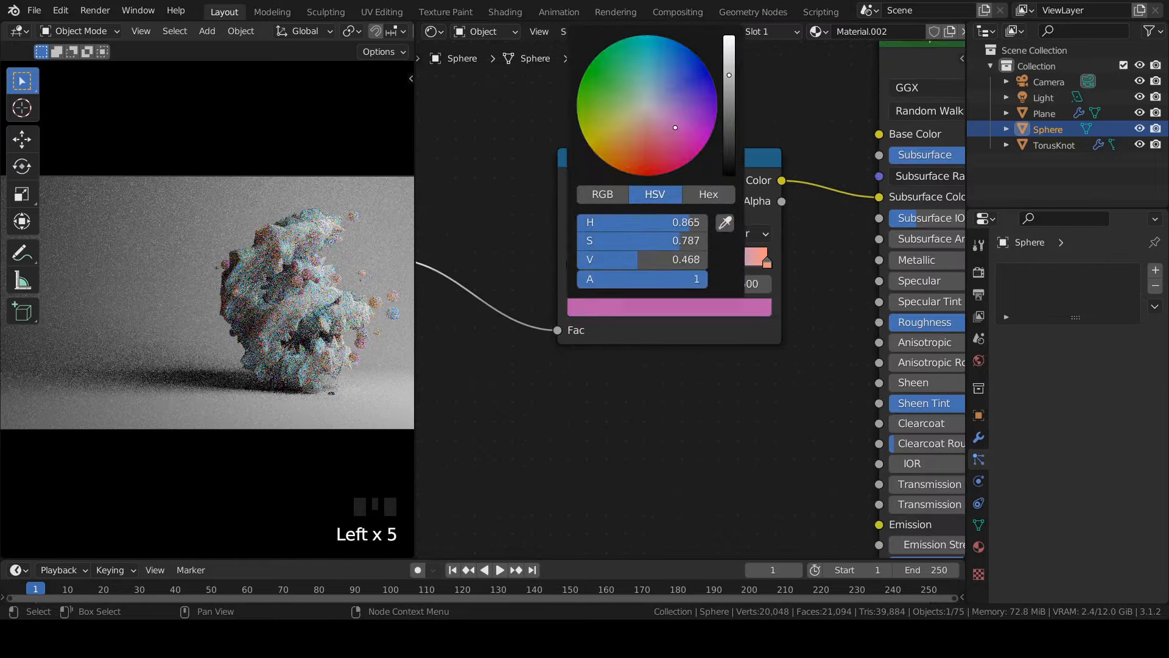
left_click(621, 262)
left_click(634, 307)
left_click(668, 124)
left_click(568, 262)
left_click(633, 307)
left_click(733, 59)
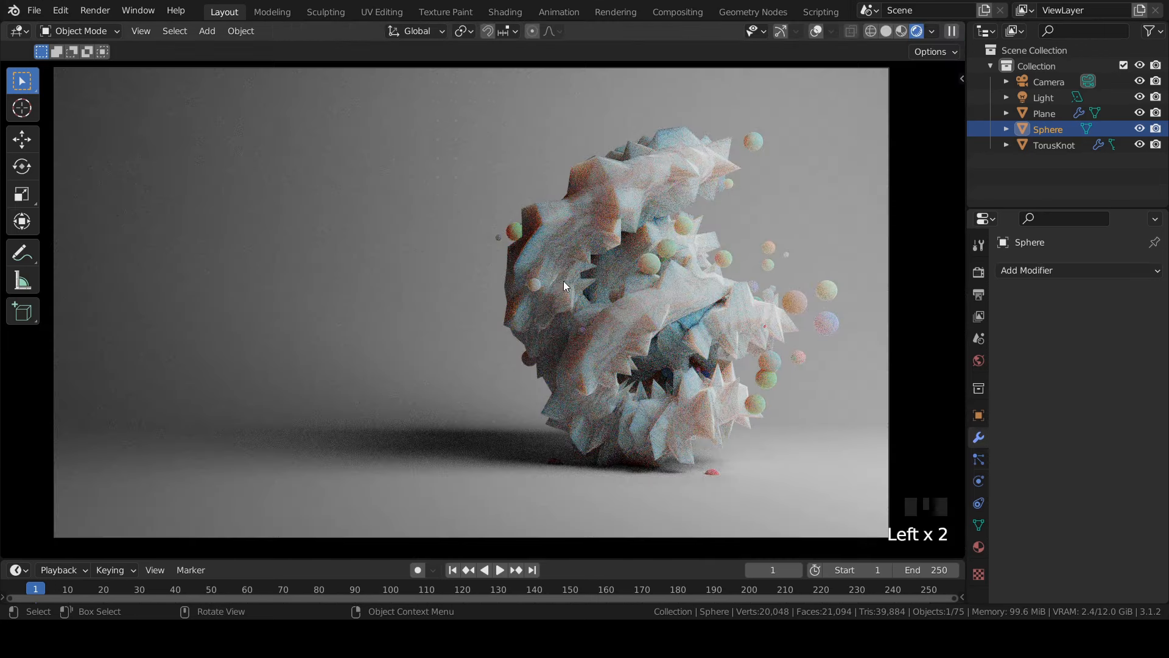
Save the file, render the image and switch to the Rendering workspace
key("ctrl+s")
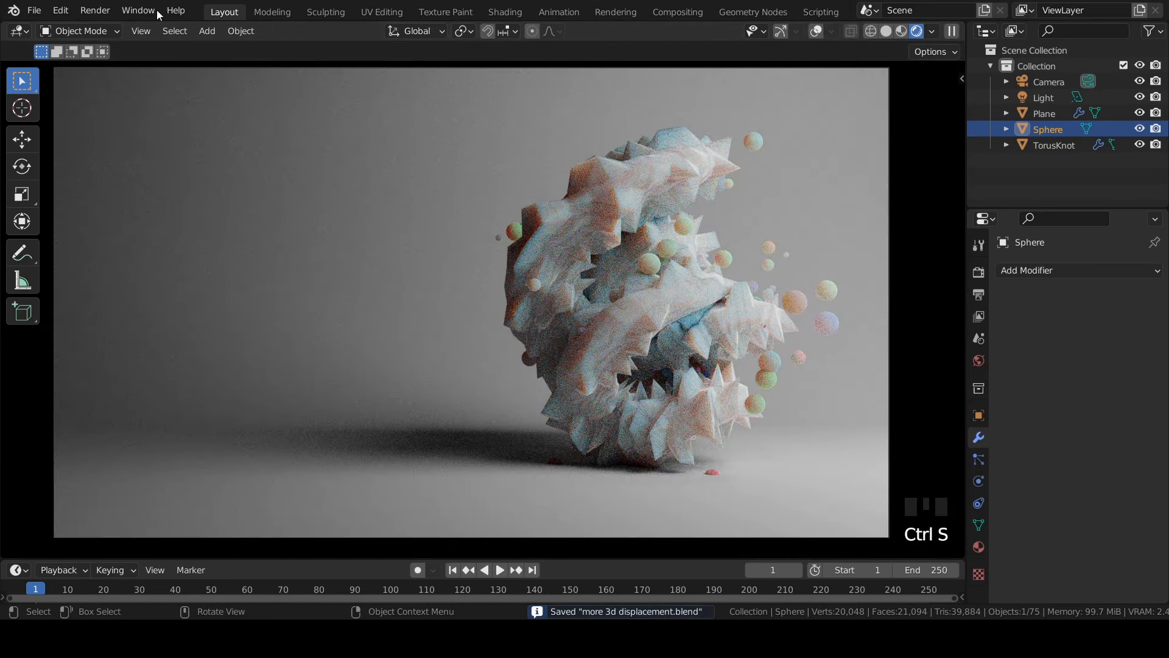
left_click(104, 13)
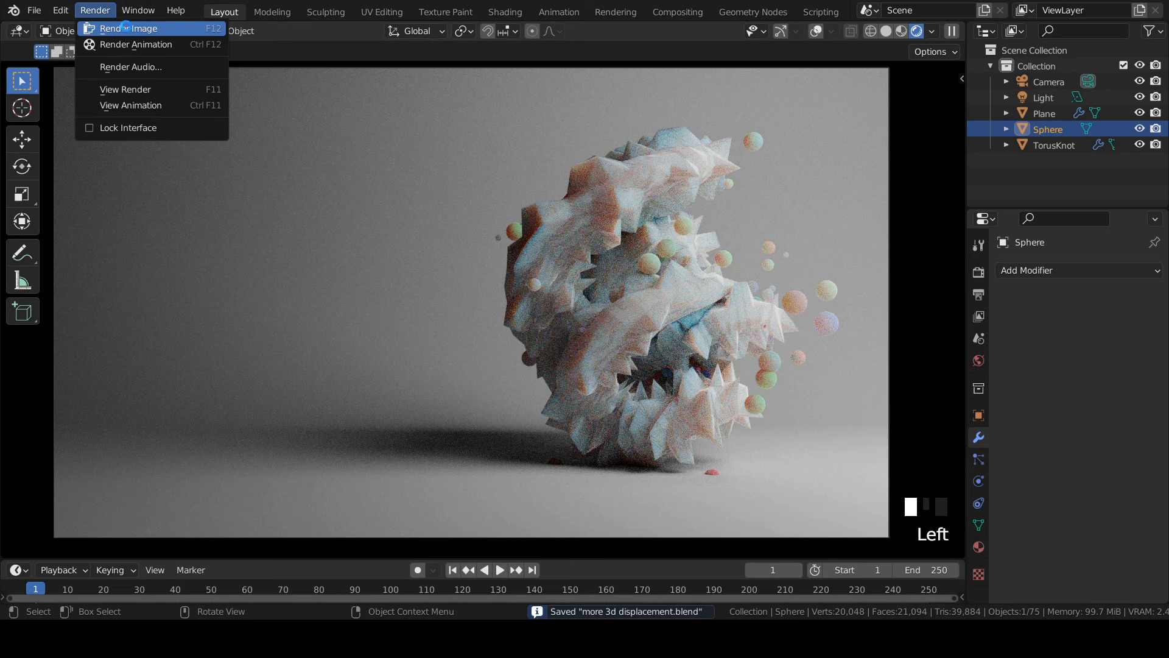
left_click(125, 28)
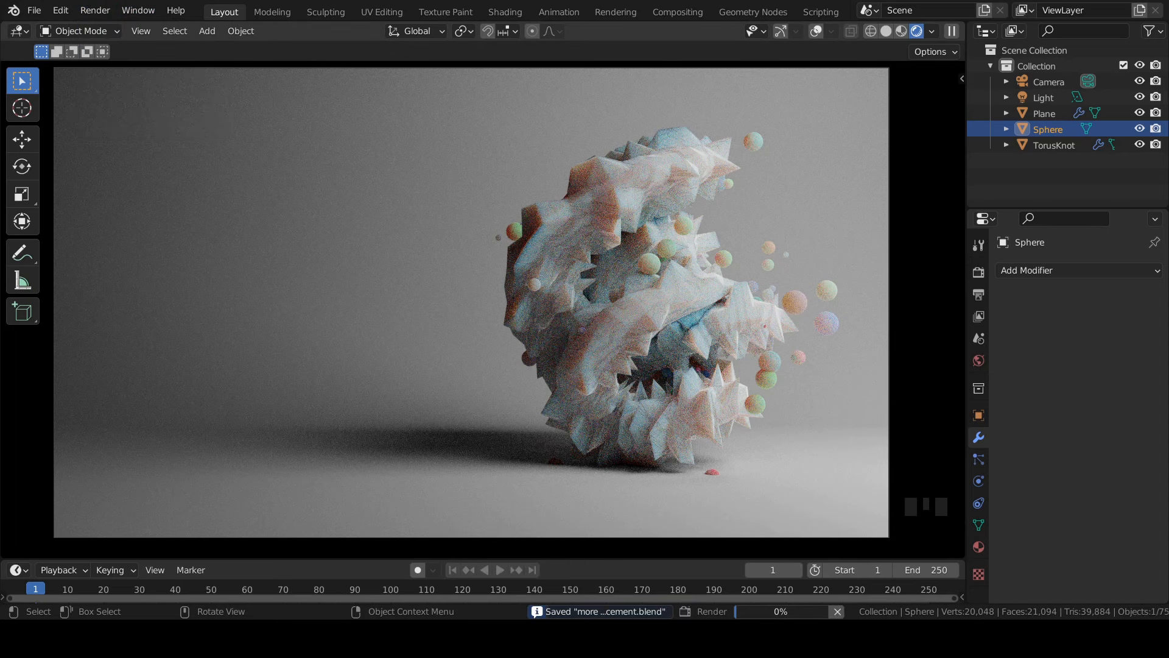
left_click(629, 14)
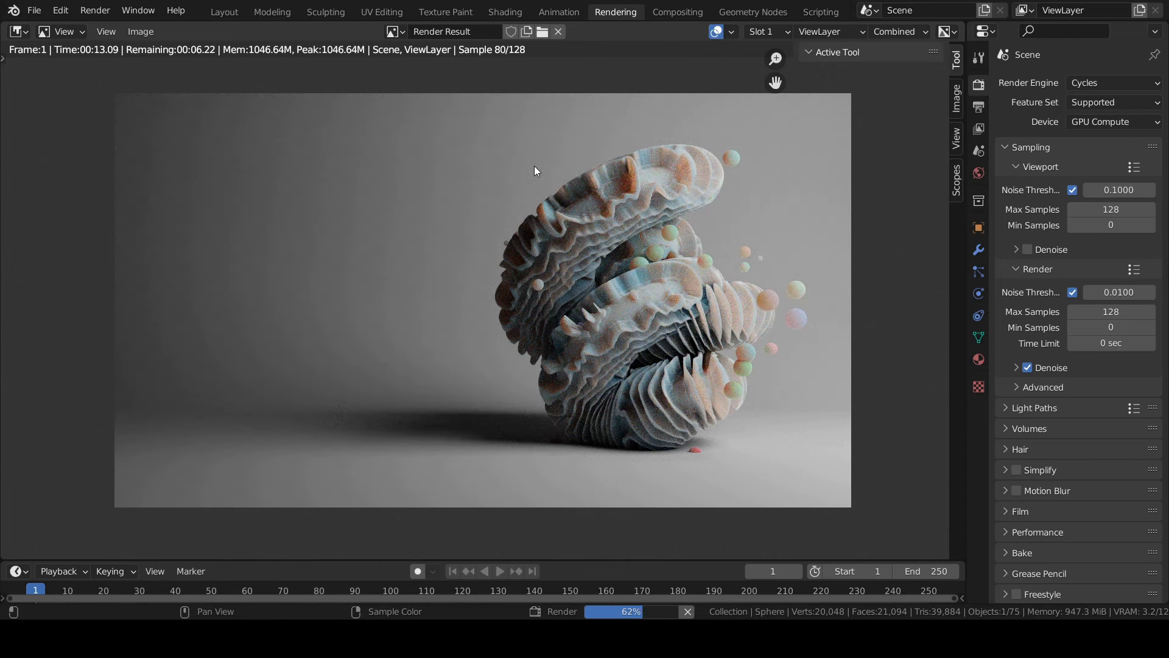
Inspect the render result up close around the knot's base, its floor shadow and the spheres there
scroll(548, 224, "up", 2)
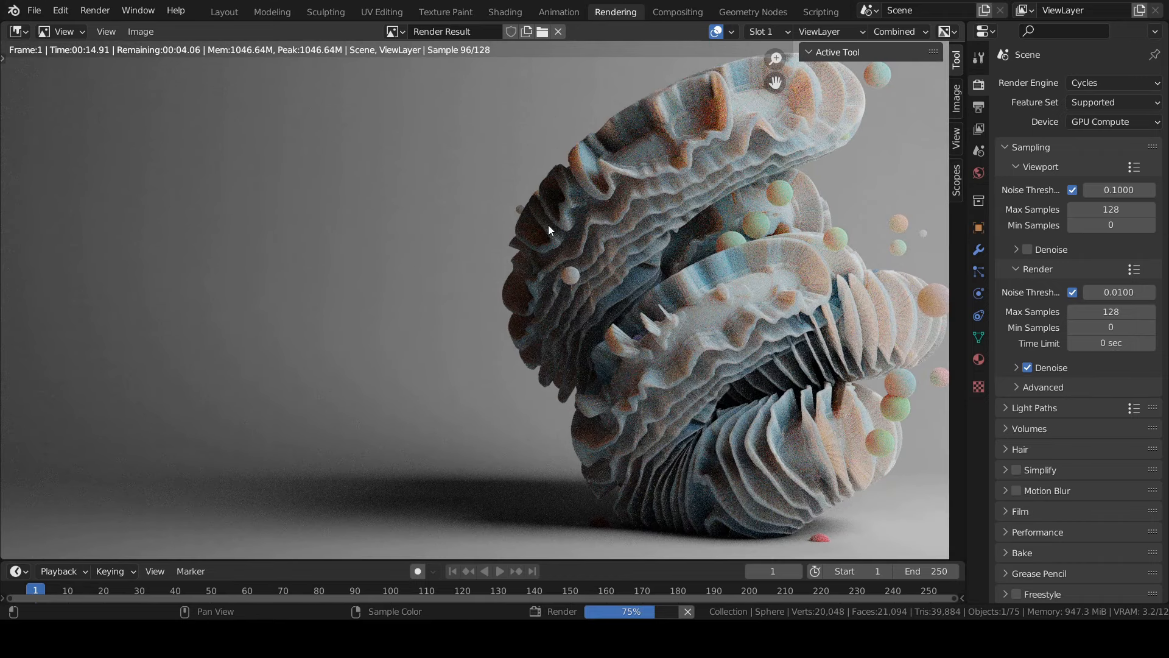
middle_click_drag(835, 464, 721, 249)
scroll(726, 358, "up", 5)
scroll(727, 356, "down", 3)
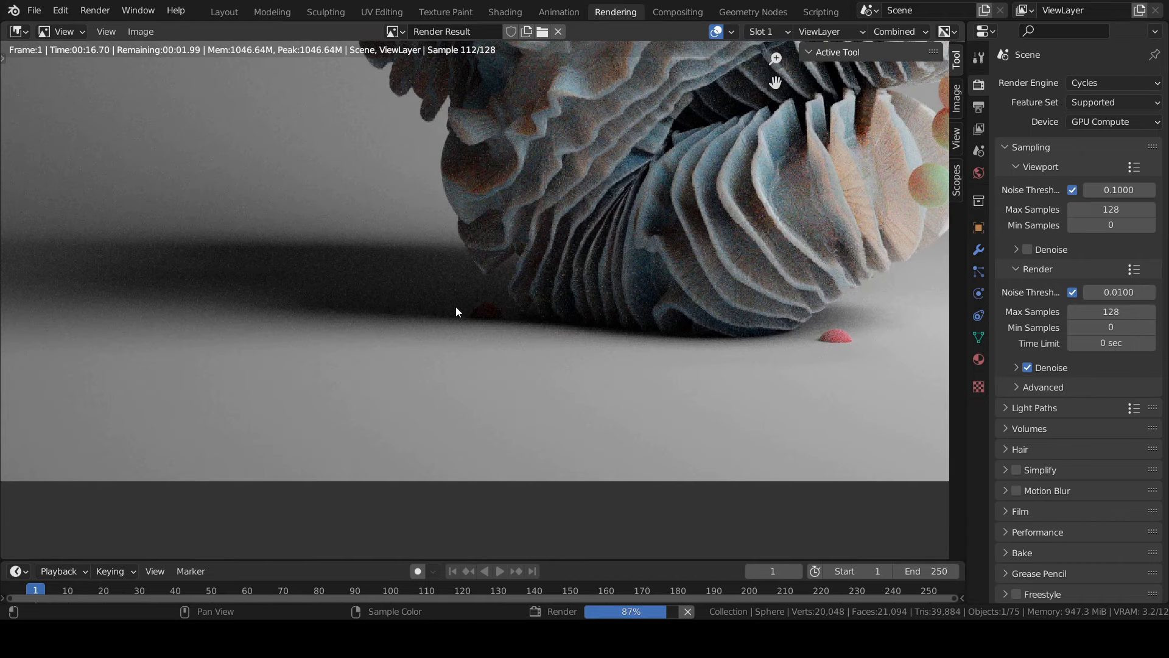
middle_click_drag(456, 306, 487, 325)
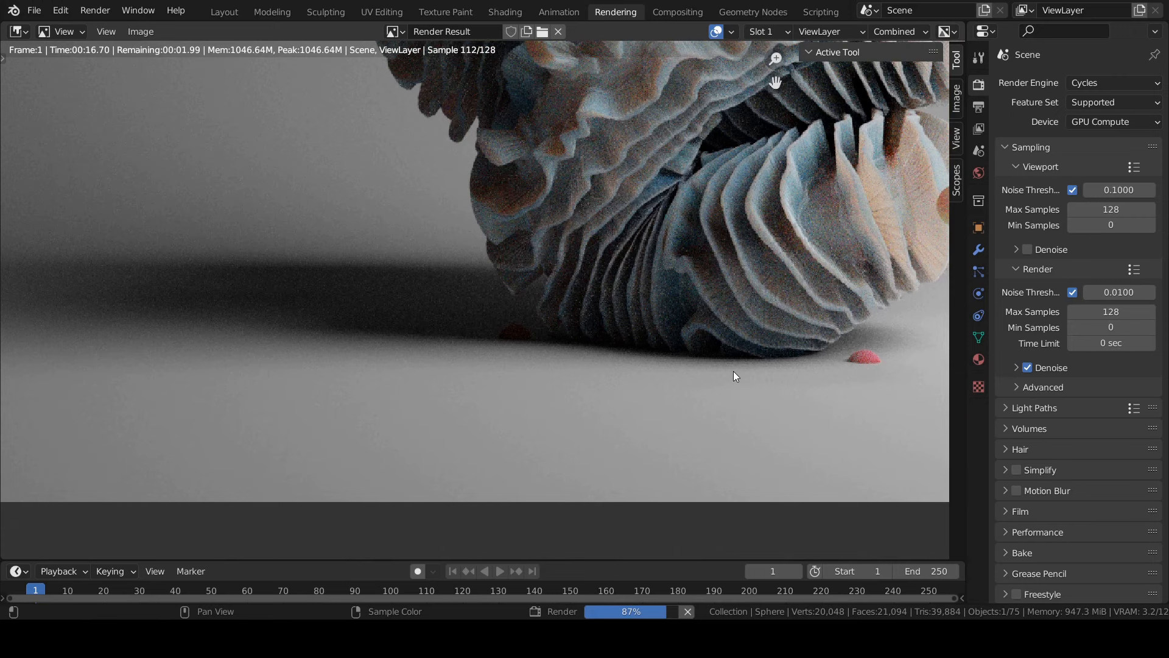
Examine the finished render as a whole and up close around the knot's upper folds and surrounding spheres
scroll(734, 296, "down", 4)
middle_click_drag(734, 296, 856, 440)
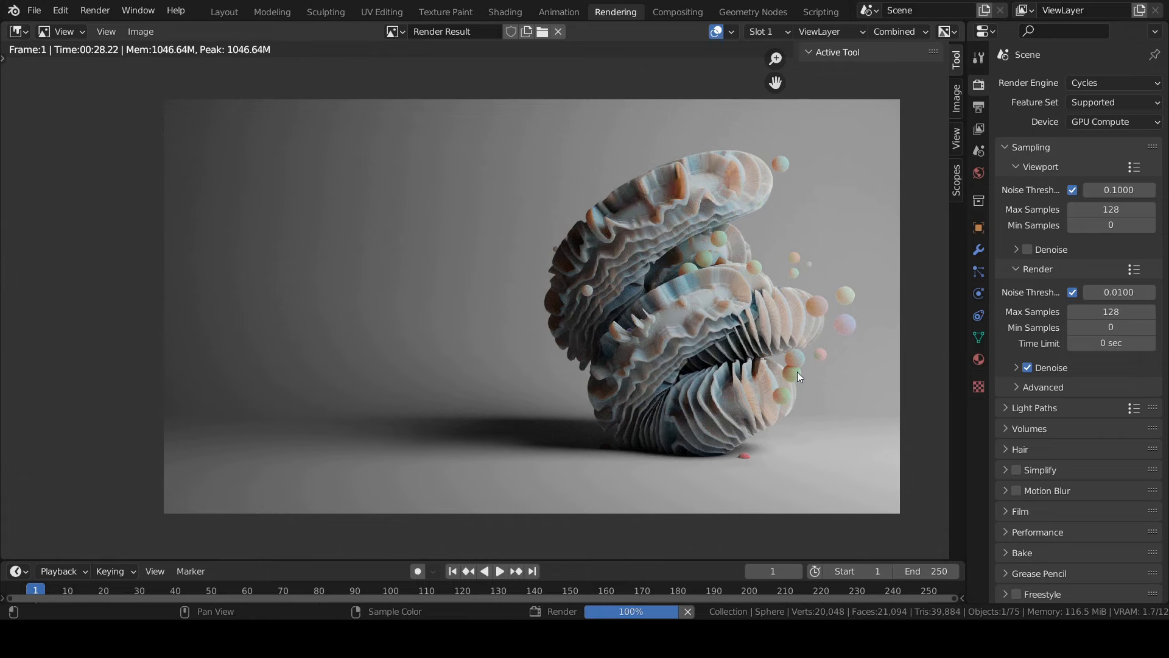
scroll(700, 266, "up", 1)
scroll(700, 220, "up", 4)
middle_click_drag(773, 163, 374, 292)
scroll(580, 188, "up", 1)
middle_click_drag(619, 160, 436, 290)
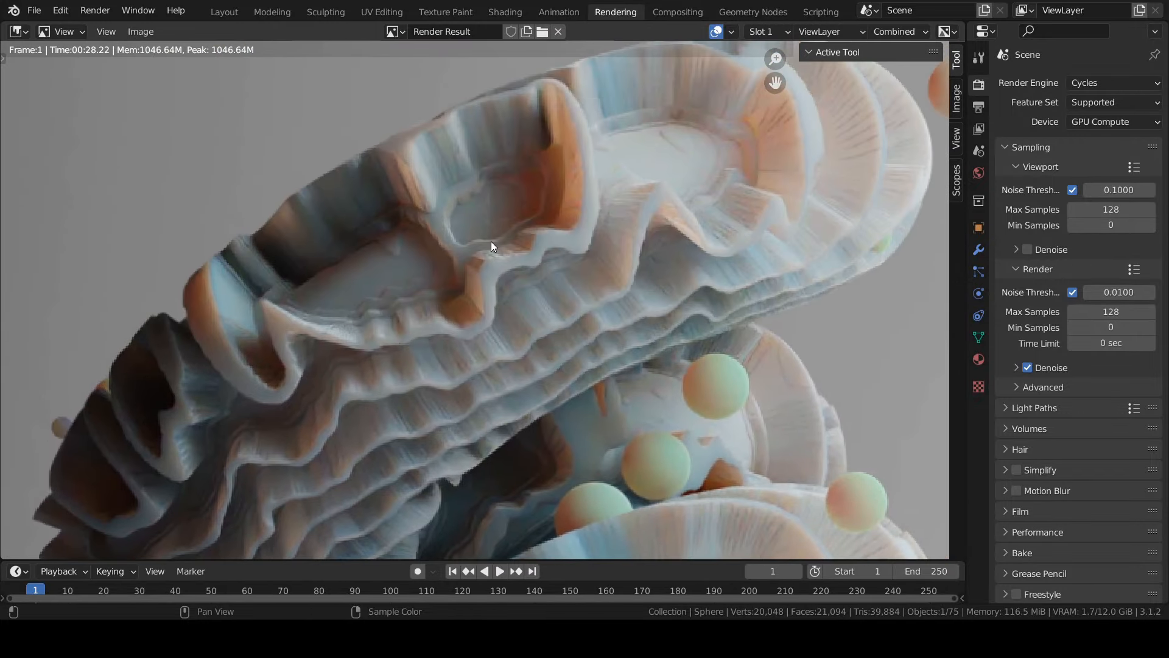
scroll(490, 242, "down", 1)
middle_click_drag(602, 287, 544, 78)
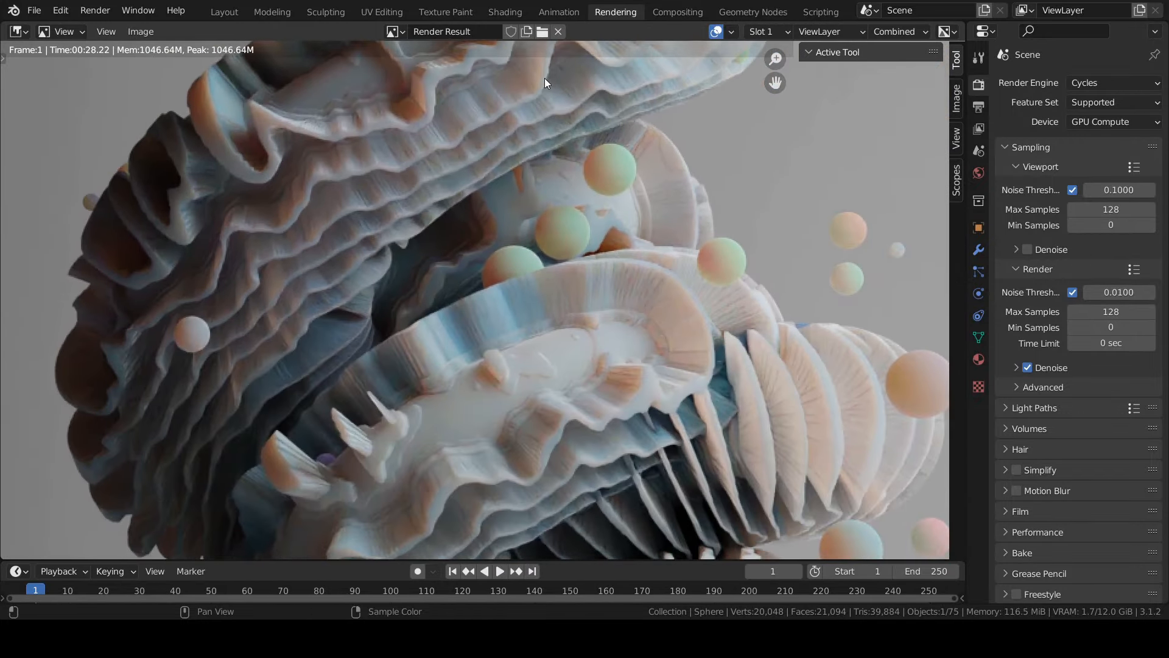
scroll(516, 213, "up", 4)
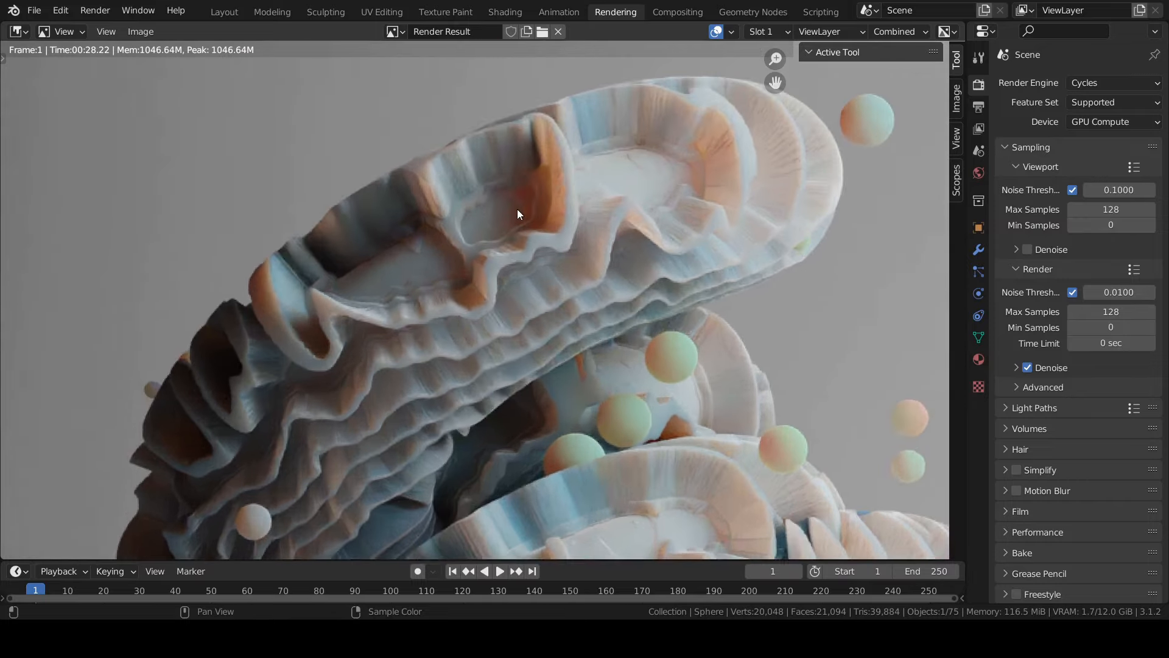
key("Home")
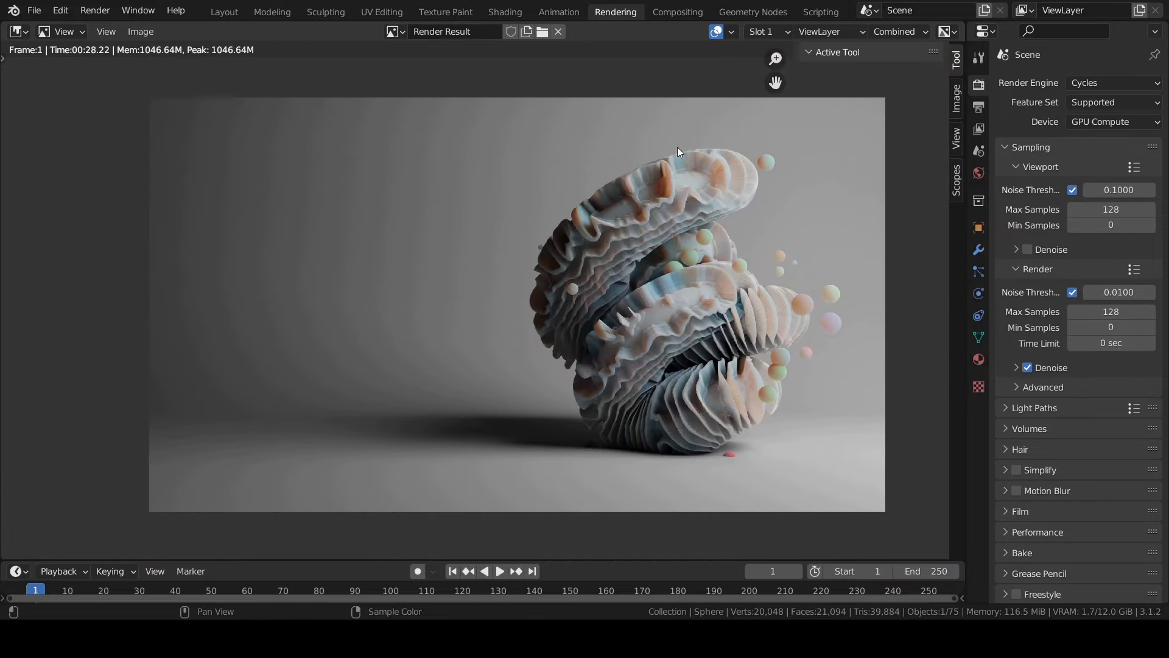
In the Layout workspace, set the TorusKnot particle system's seed to 4 and check the sphere distribution in solid shading before restoring the rendered camera view
left_click(233, 11)
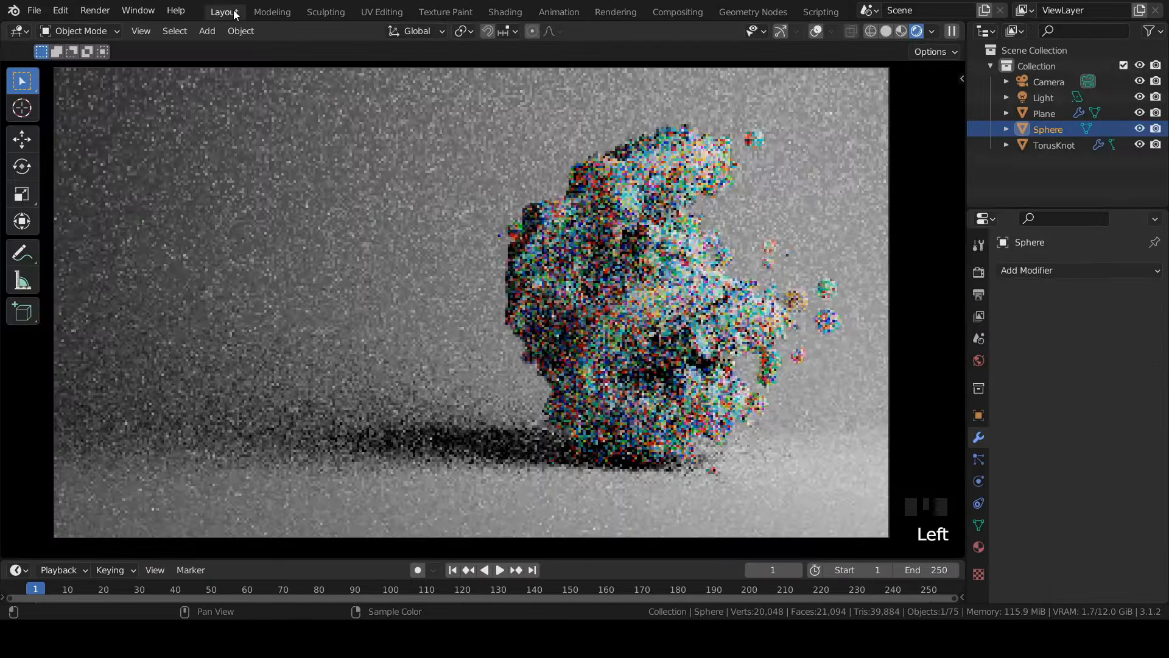
left_click(979, 459)
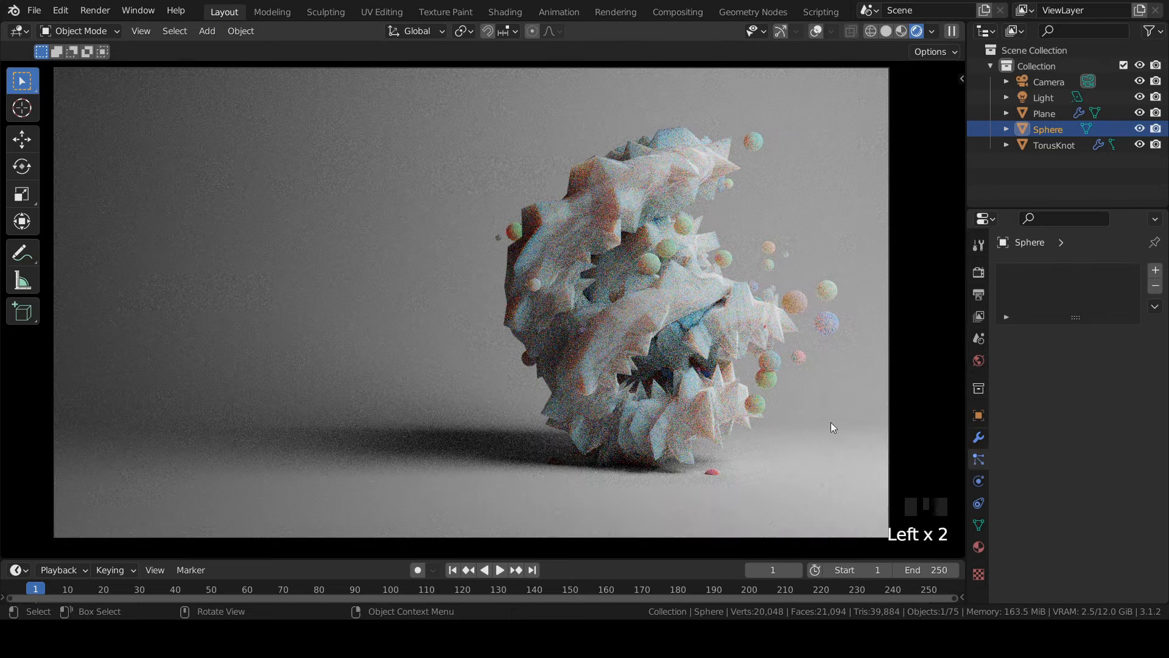
left_click(1054, 145)
left_click(1066, 442)
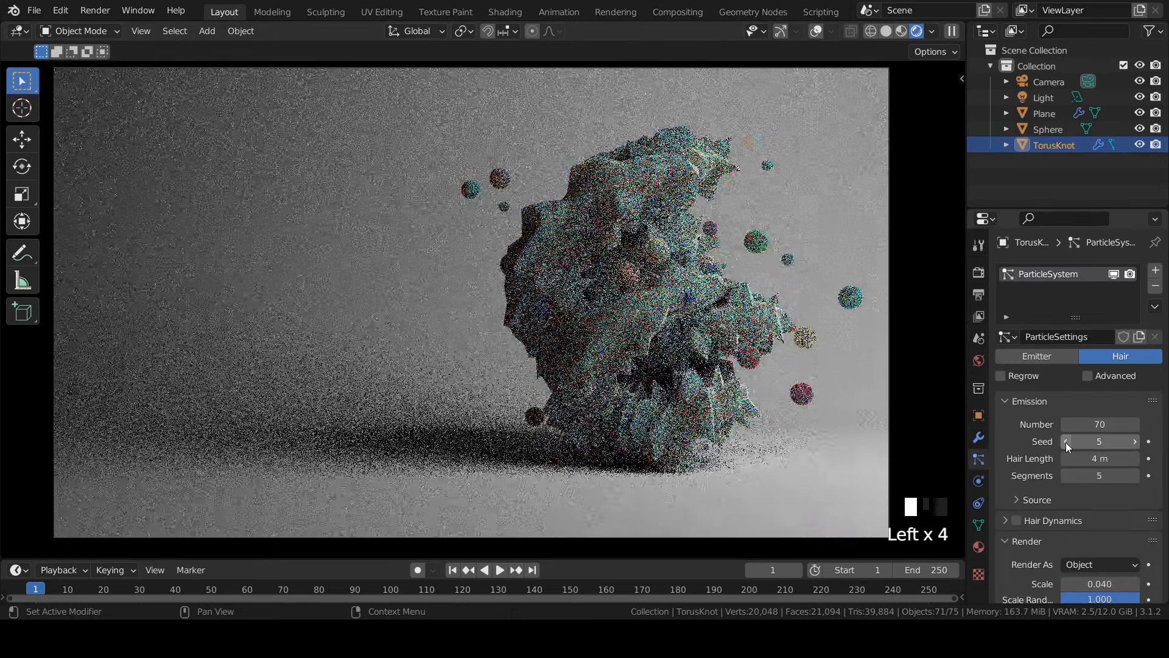
left_click(1066, 442)
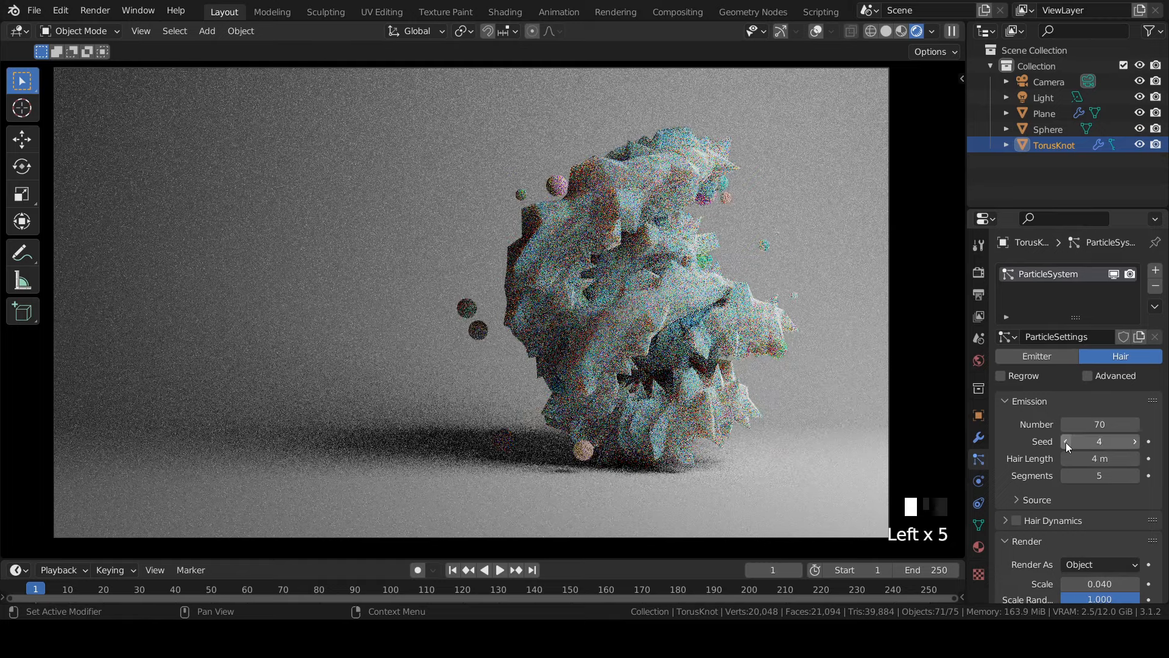
left_click(888, 31)
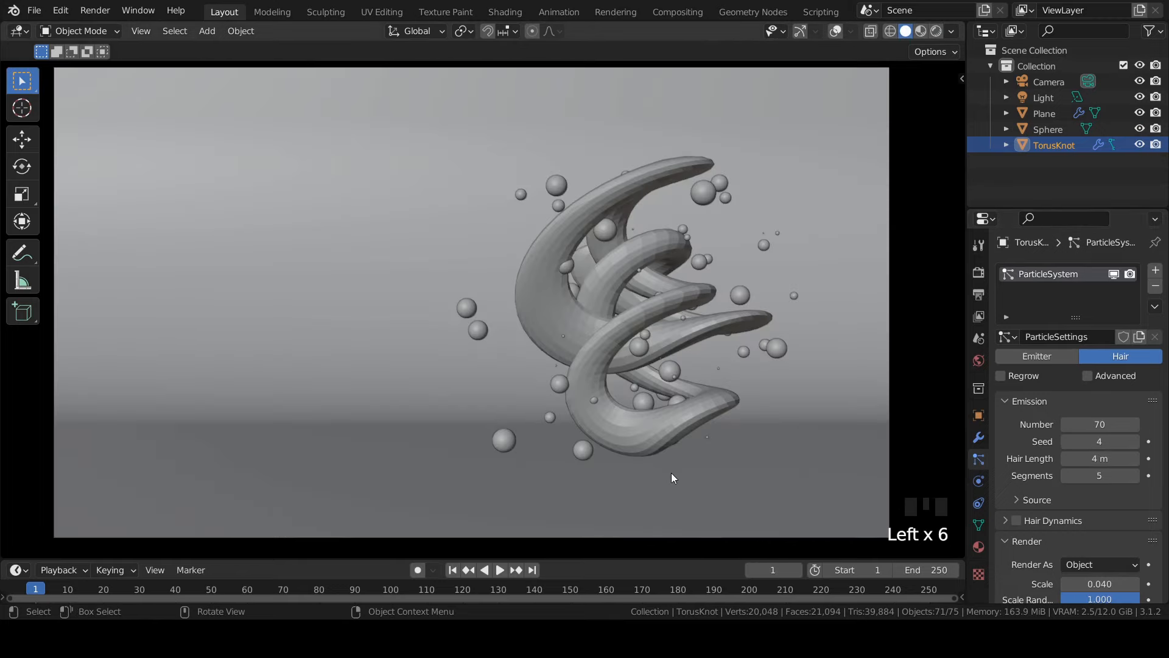
middle_click_drag(671, 473, 682, 426)
key("KP_0")
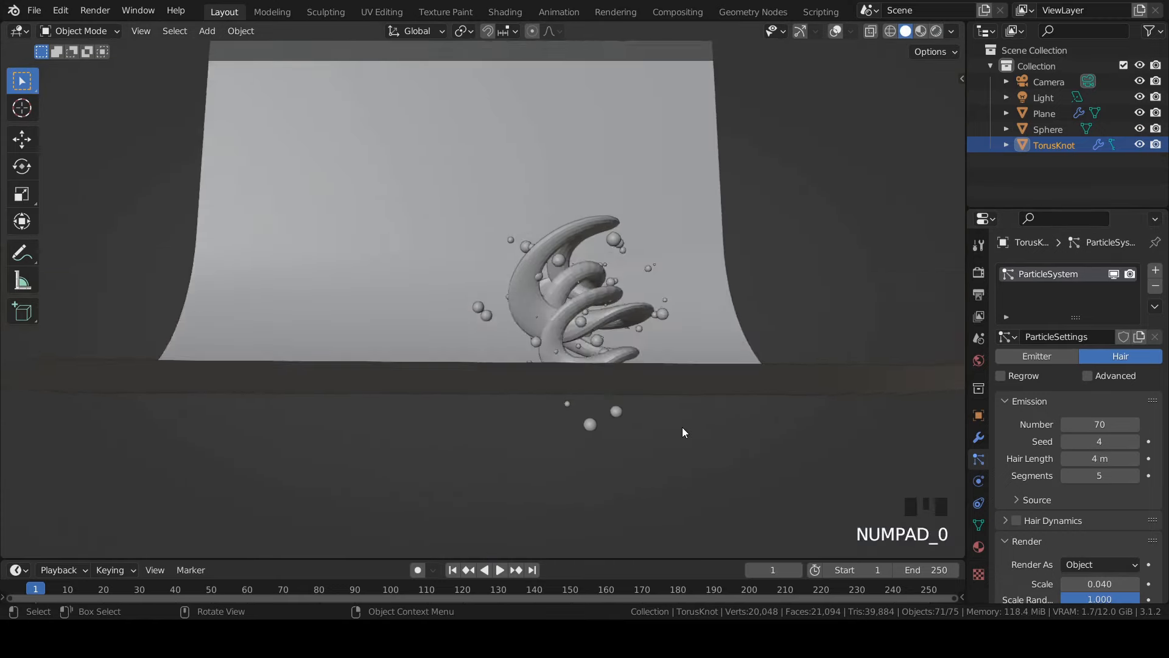
left_click(937, 31)
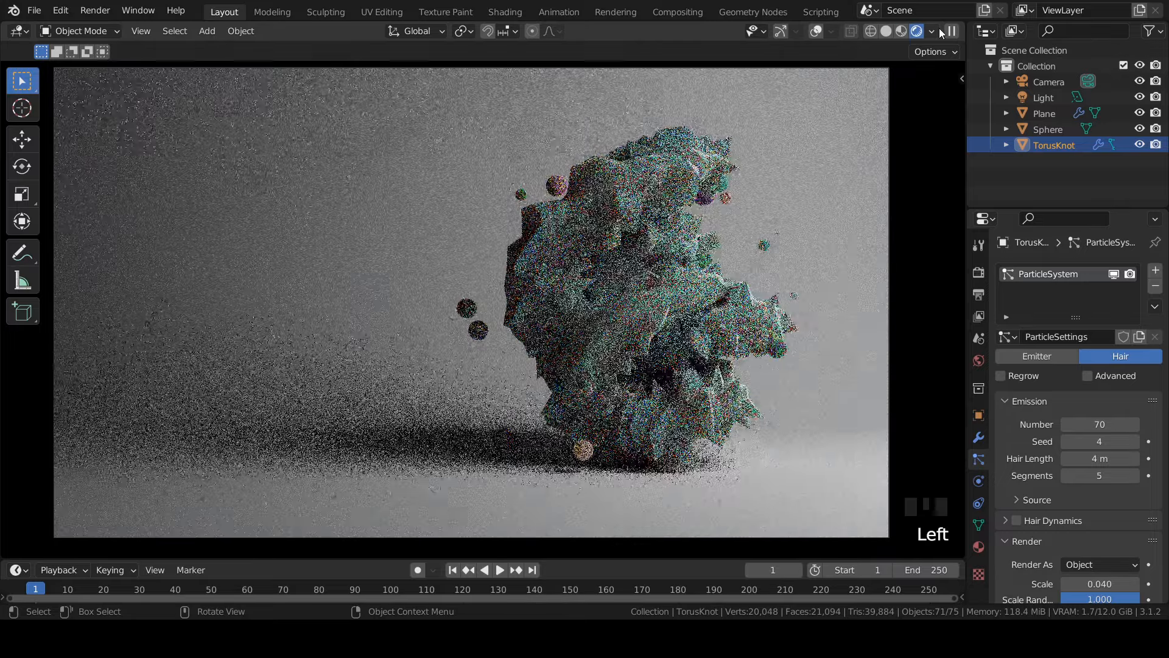
Raise the viewport level of the TorusKnot's subdivision modifier to 6
left_click(979, 437)
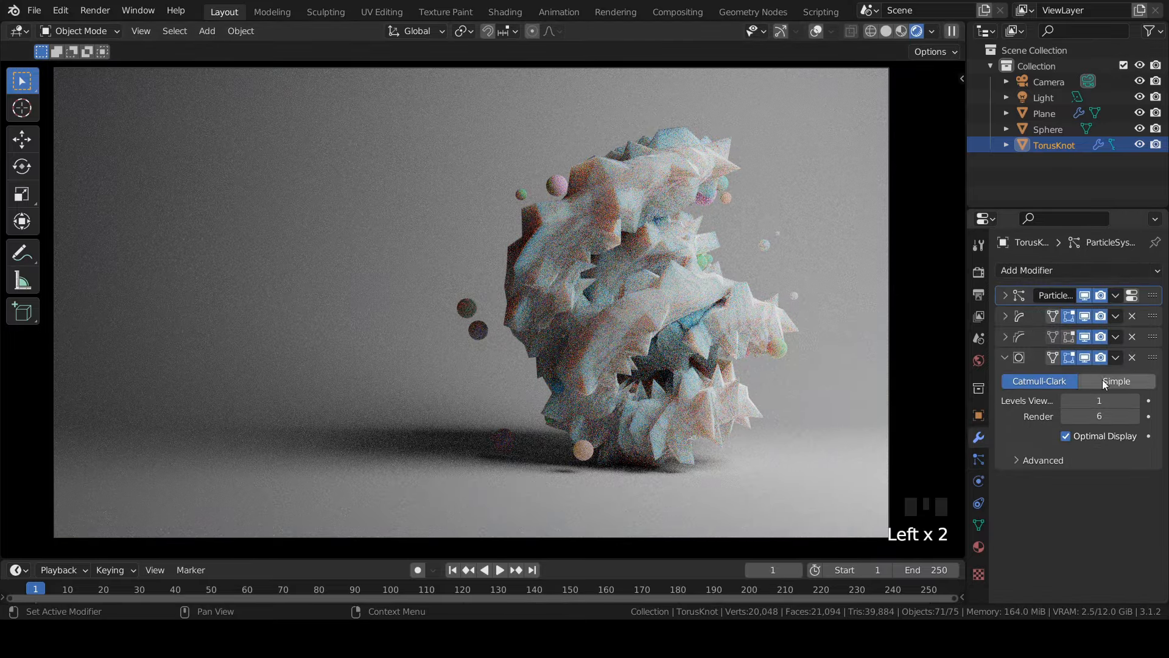
left_click(1136, 400)
left_click(1135, 400)
left_click(1135, 399)
left_click(1135, 399)
left_click(1135, 400)
left_click(1135, 399)
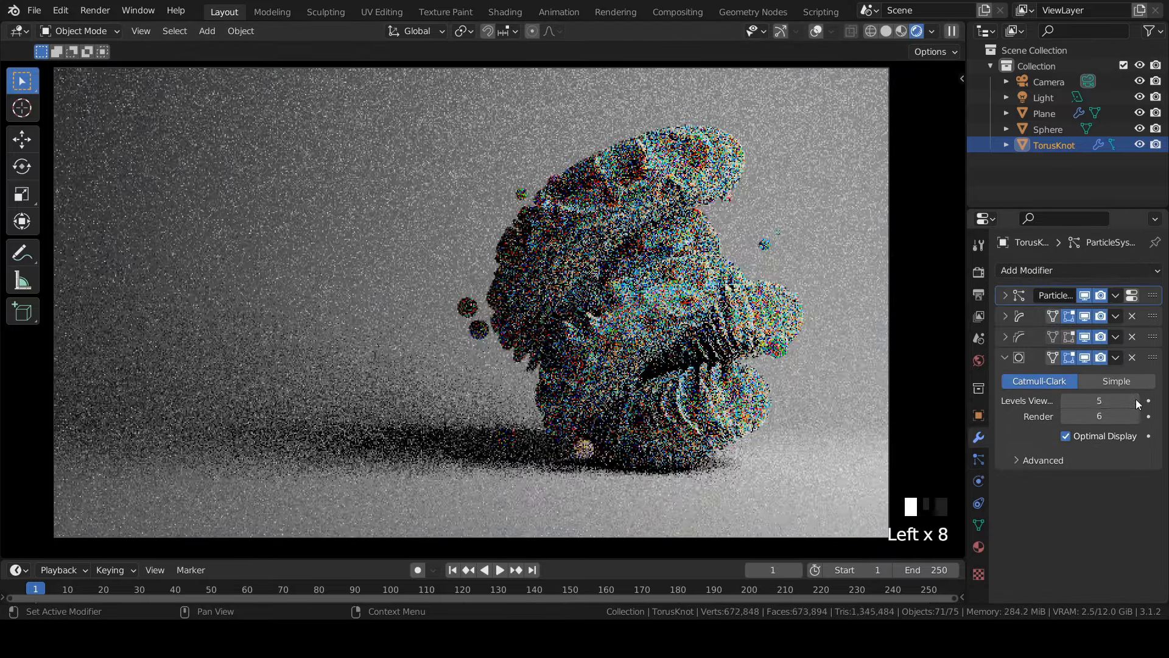
left_click(1135, 400)
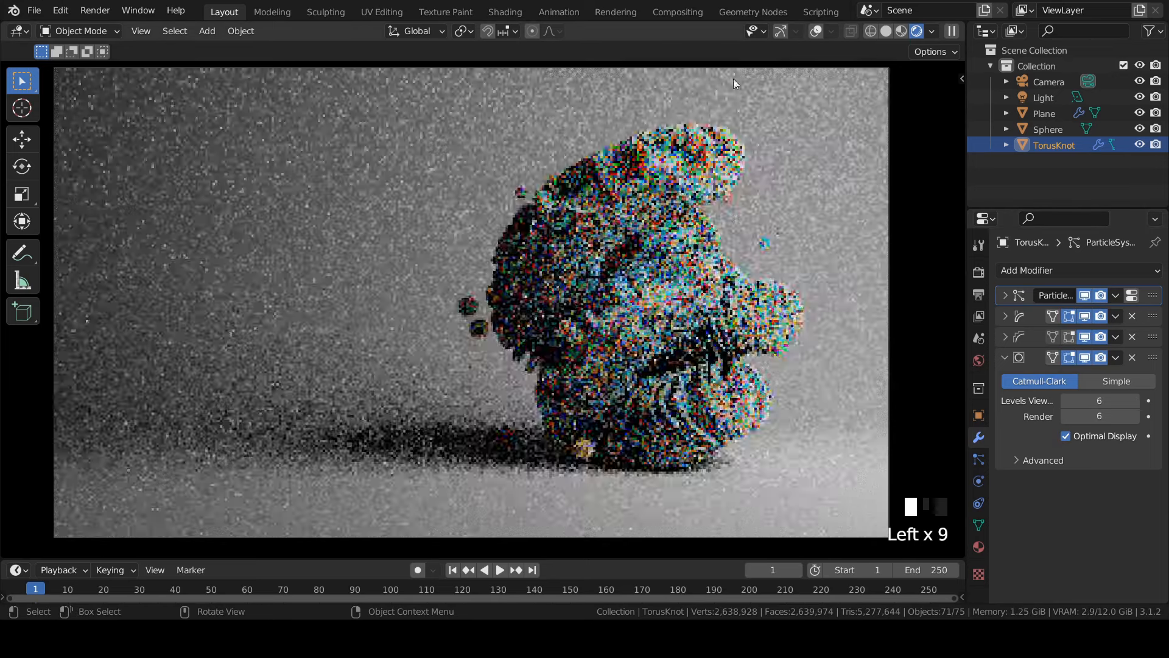